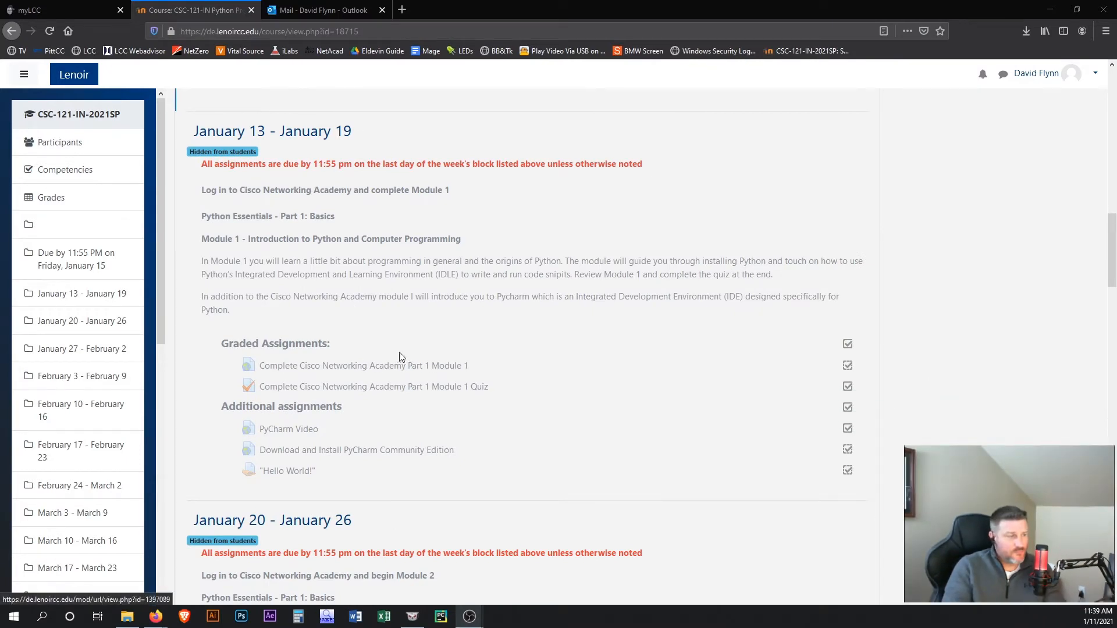
Download the pycharm-community-2020.3.2.exe installer from the course page and launch it without running it as Administrator.
{"action": "left_click", "coordinate": [368, 456]}
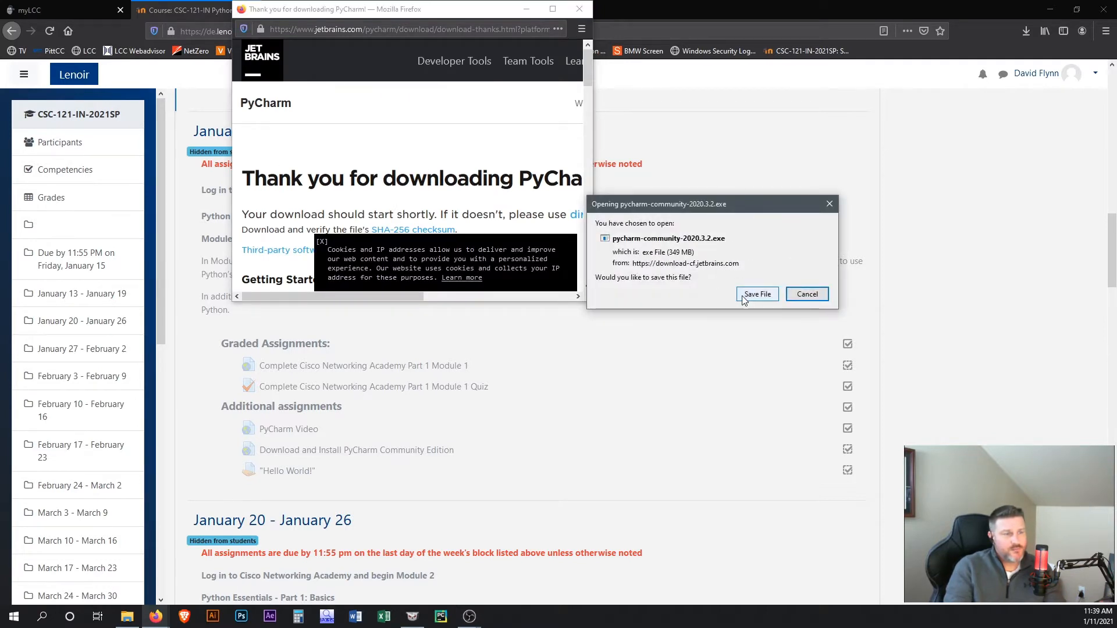
{"action": "left_click", "coordinate": [744, 295]}
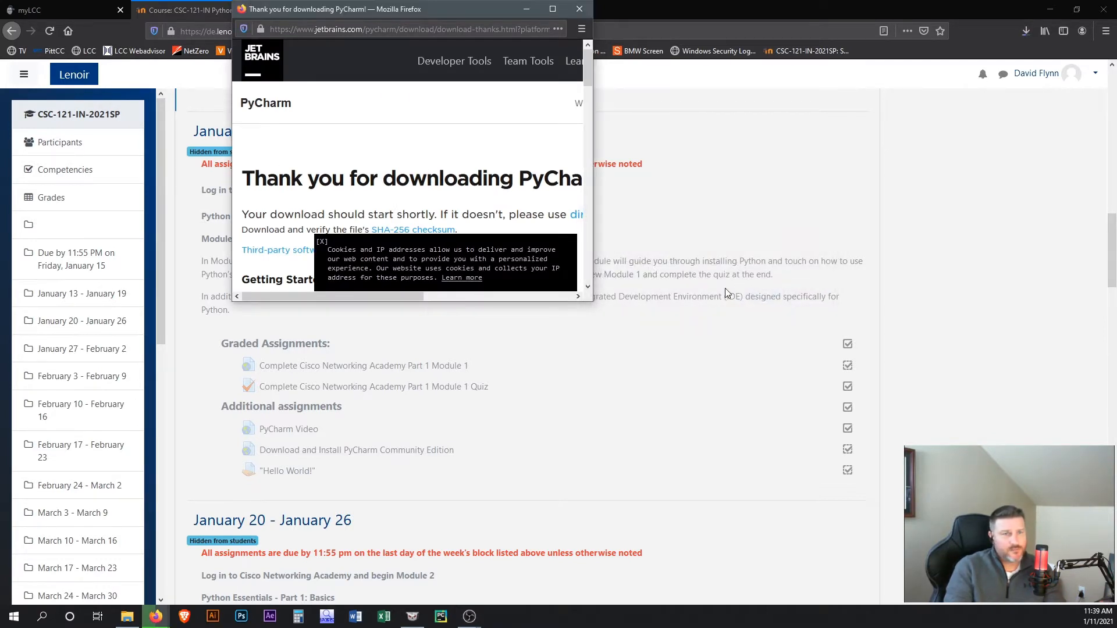
{"action": "left_click", "coordinate": [1022, 32]}
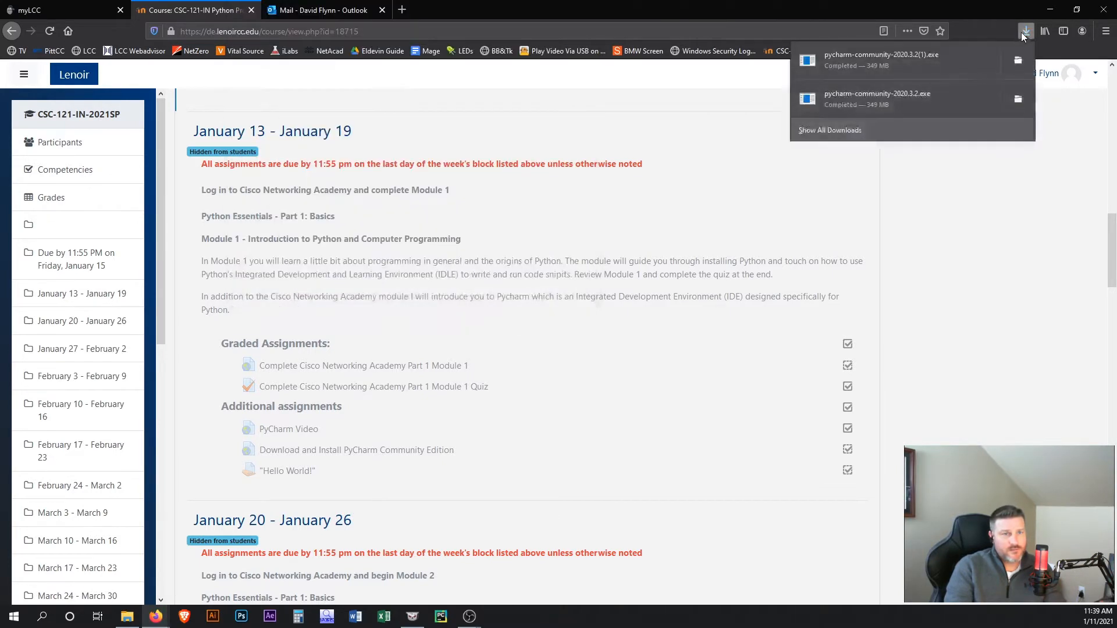
{"action": "left_click", "coordinate": [845, 64]}
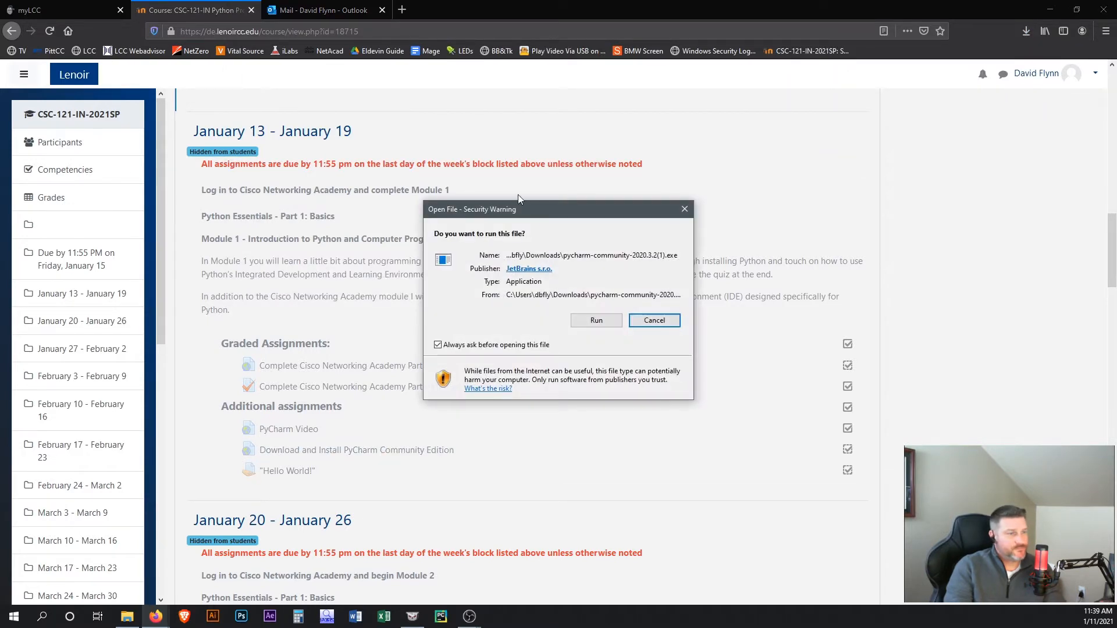
{"action": "left_click", "coordinate": [608, 323]}
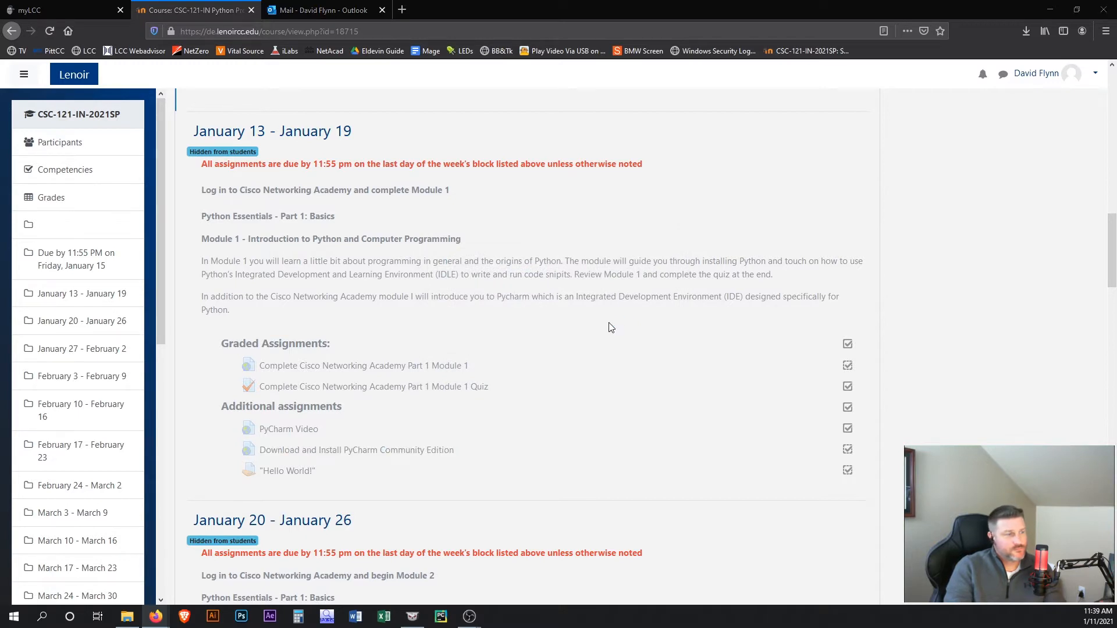
{"action": "left_click_drag", "start_coordinate": [0, 234], "coordinate": [587, 234]}
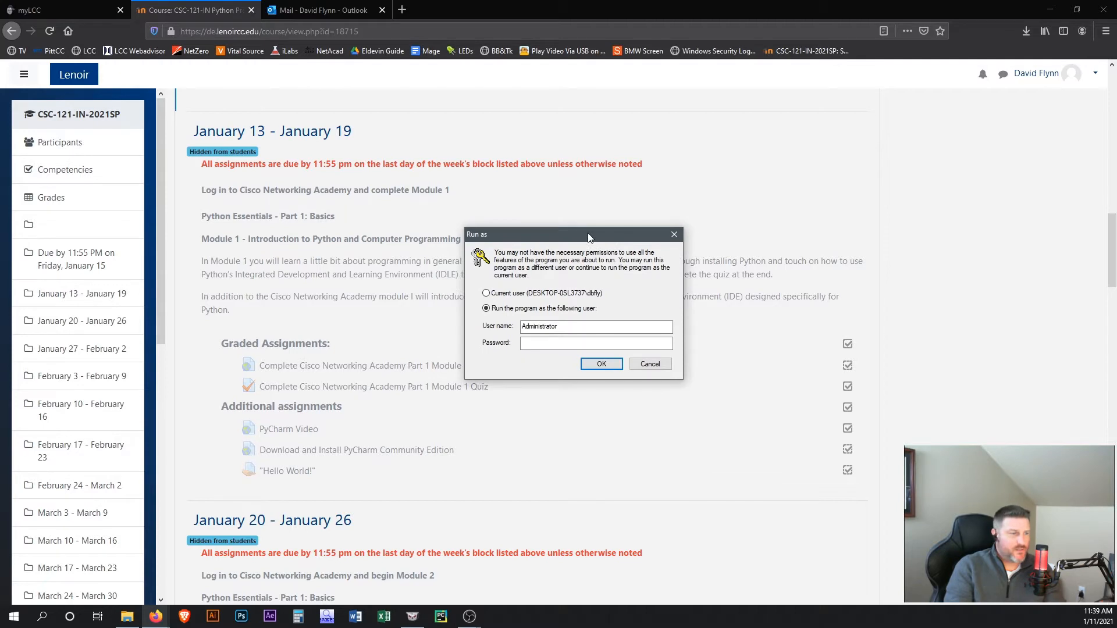
{"action": "left_click", "coordinate": [650, 365]}
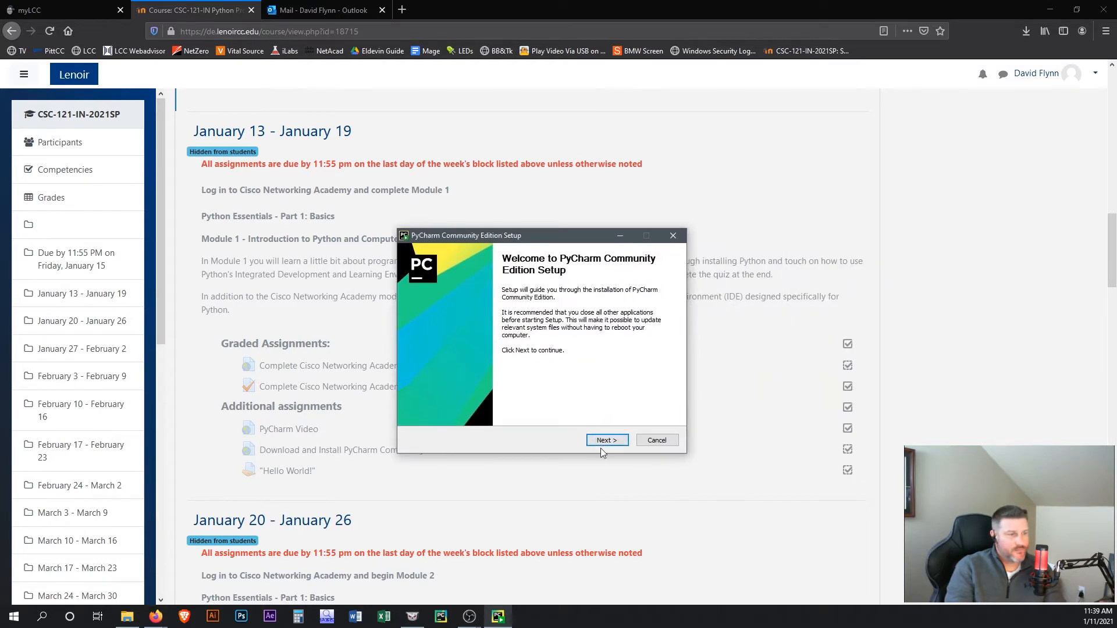
Set the PyCharm setup's destination to the Programming folder on the D: drive, keeping the PyCharm Community Edition 2020.3.2 subfolder.
{"action": "left_click", "coordinate": [615, 443]}
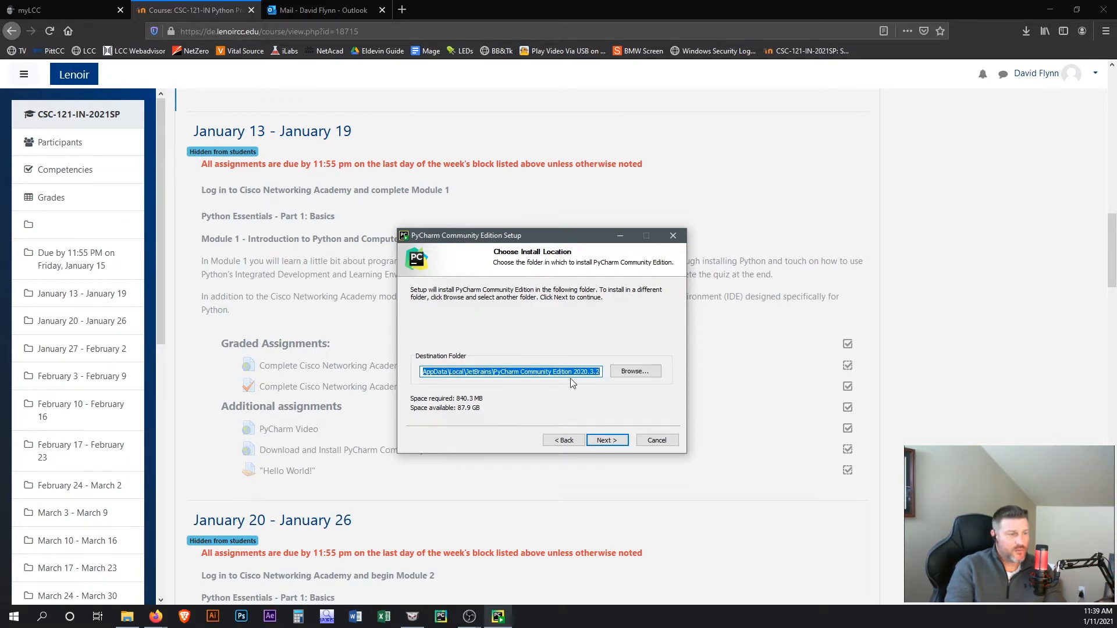
{"action": "left_click", "coordinate": [633, 372]}
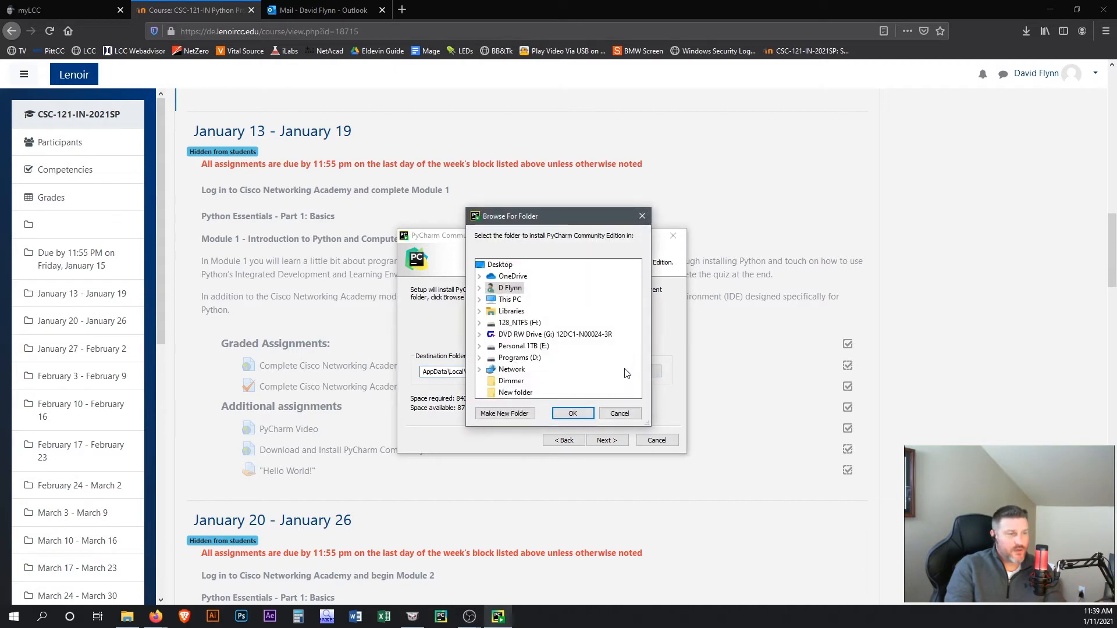
{"action": "double_click", "coordinate": [499, 359]}
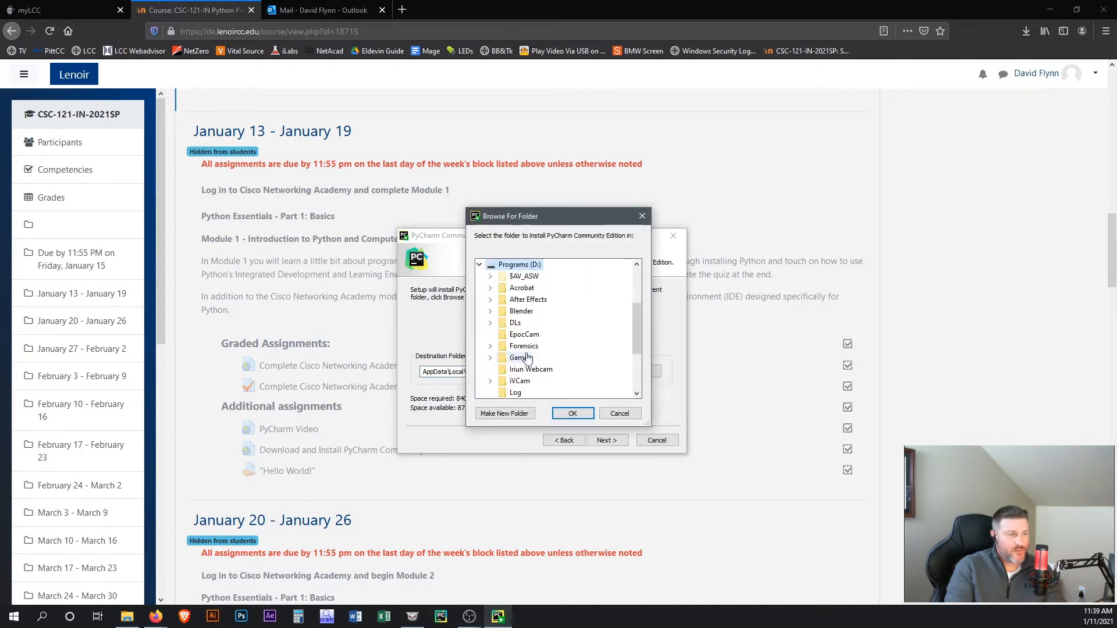
{"action": "scroll", "coordinate": [573, 349], "scroll_direction": "down", "scroll_amount": 5}
{"action": "scroll", "coordinate": [574, 352], "scroll_direction": "down", "scroll_amount": 1}
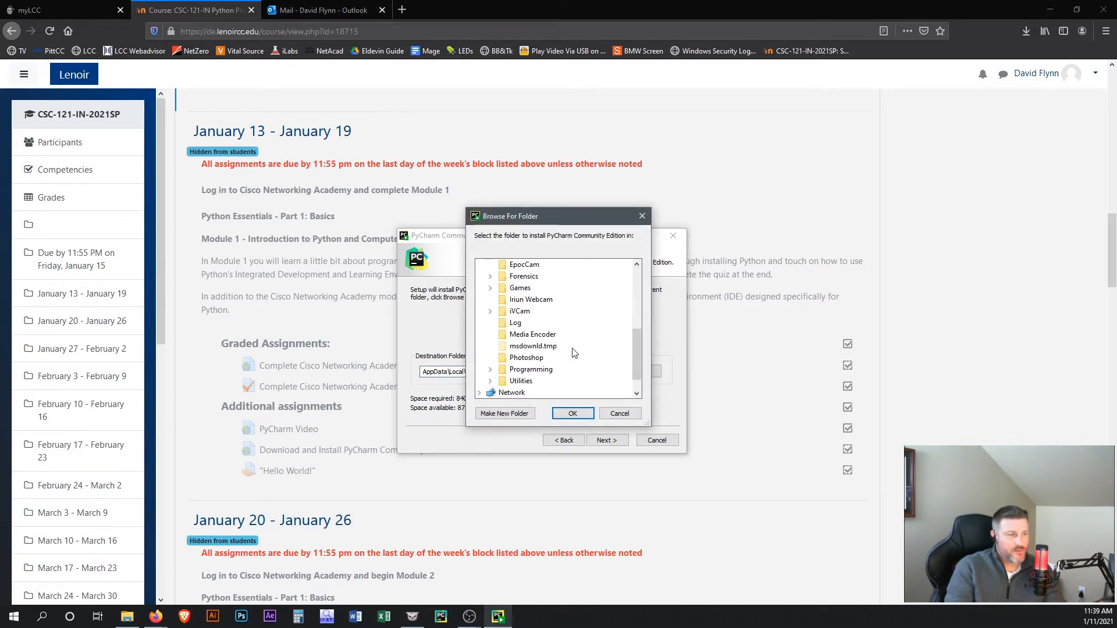
{"action": "double_click", "coordinate": [531, 368]}
{"action": "scroll", "coordinate": [605, 355], "scroll_direction": "down", "scroll_amount": 1}
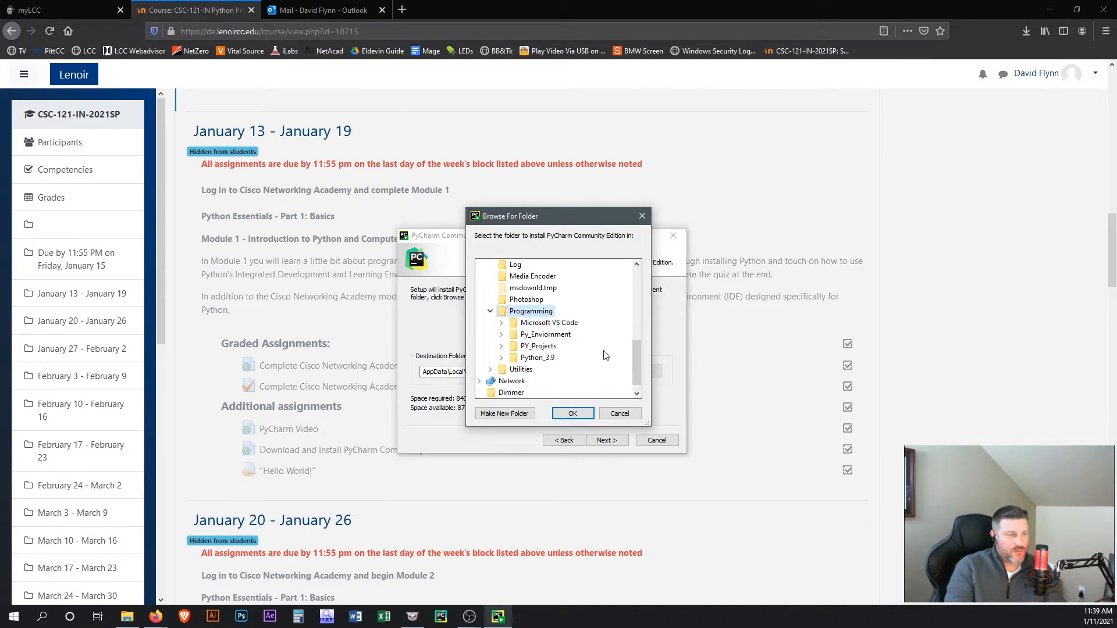
{"action": "left_click", "coordinate": [572, 413]}
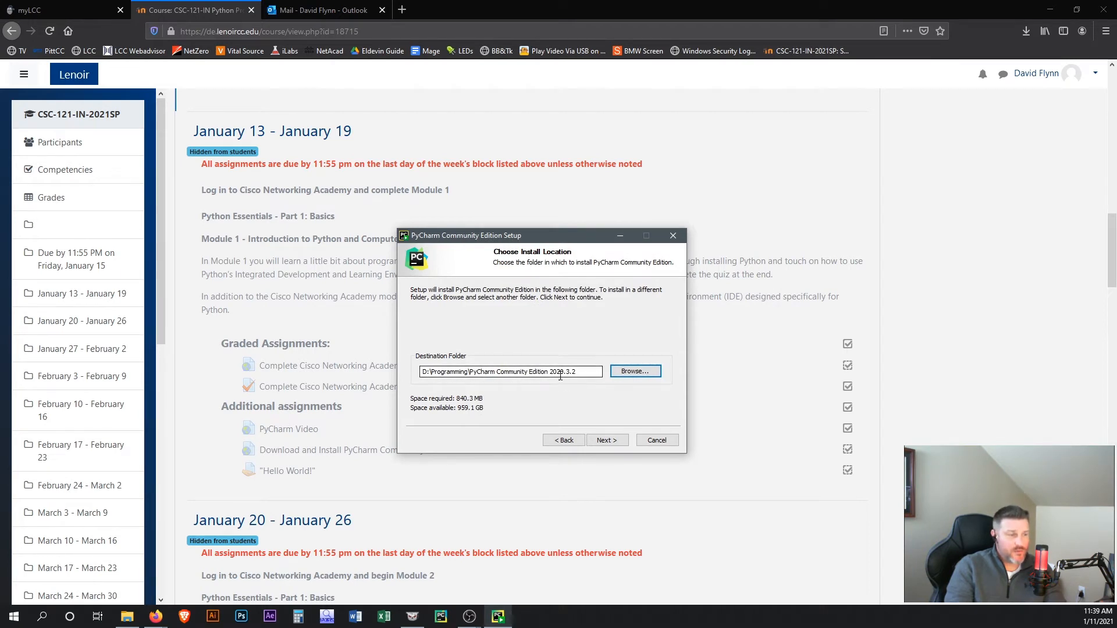
{"action": "left_click", "coordinate": [602, 442]}
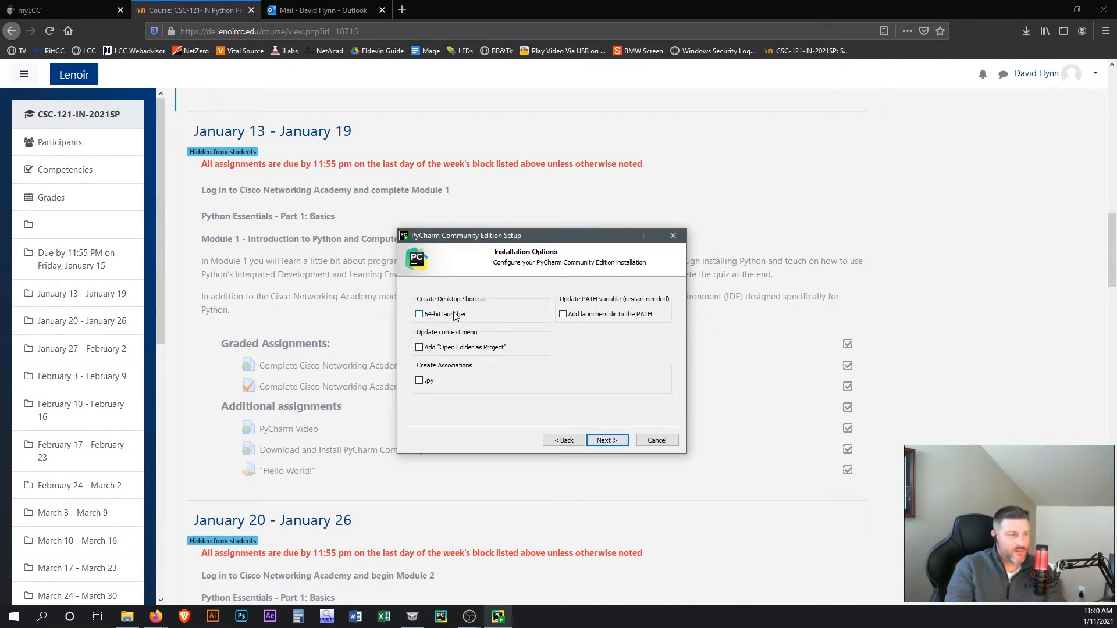
Enable the 64-bit launcher desktop shortcut, the .py file association and adding the launchers directory to the PATH.
{"action": "left_click", "coordinate": [455, 315]}
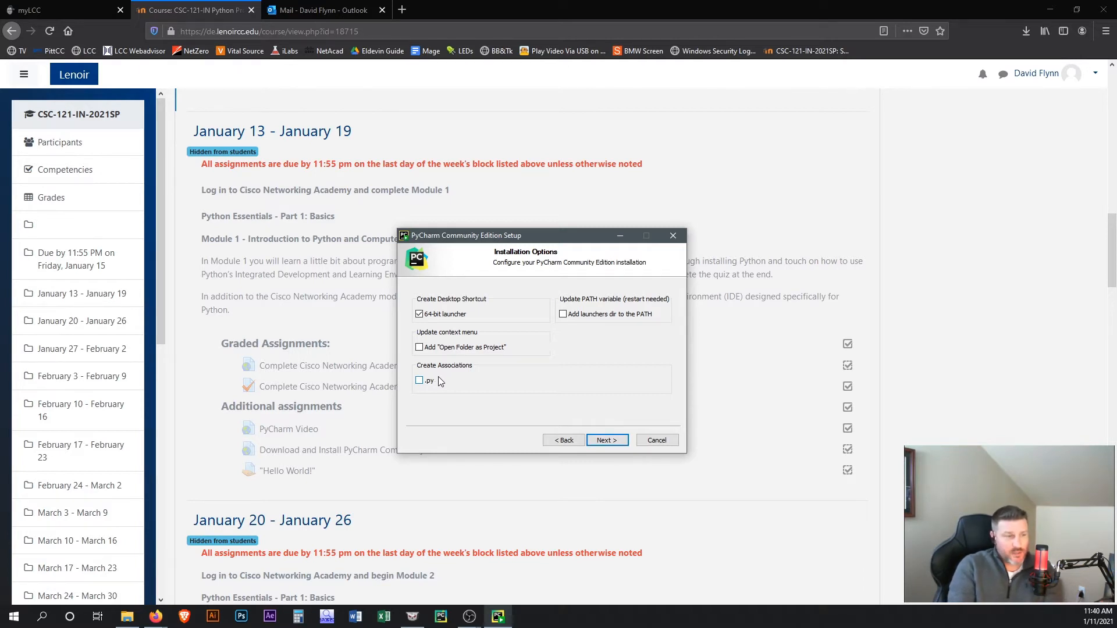
{"action": "left_click", "coordinate": [420, 381]}
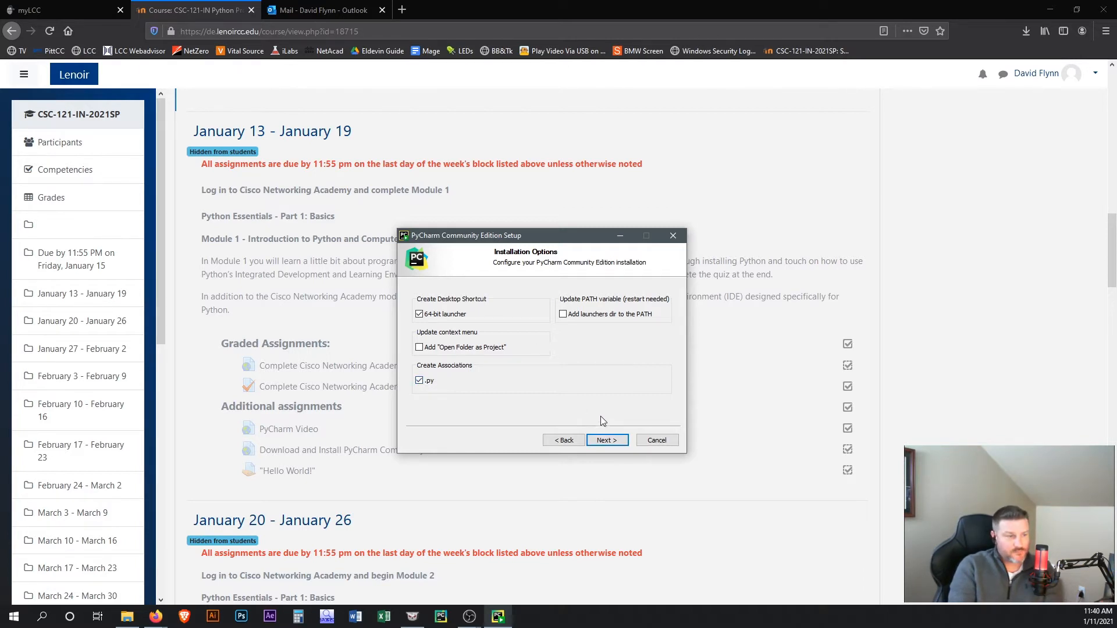
{"action": "left_click", "coordinate": [564, 316]}
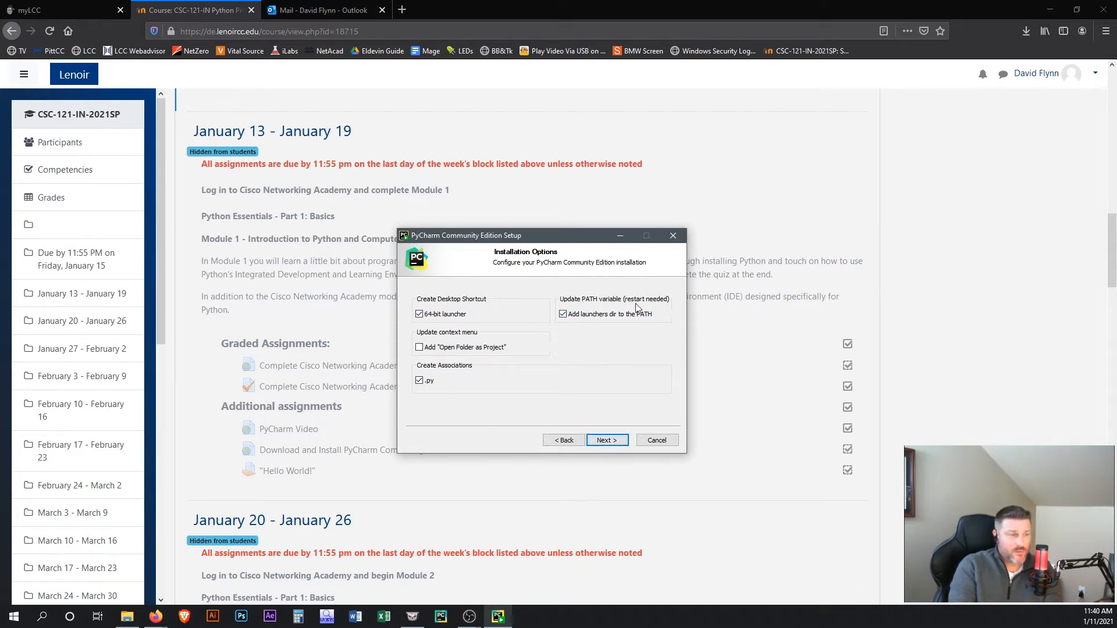
{"action": "left_click", "coordinate": [606, 441]}
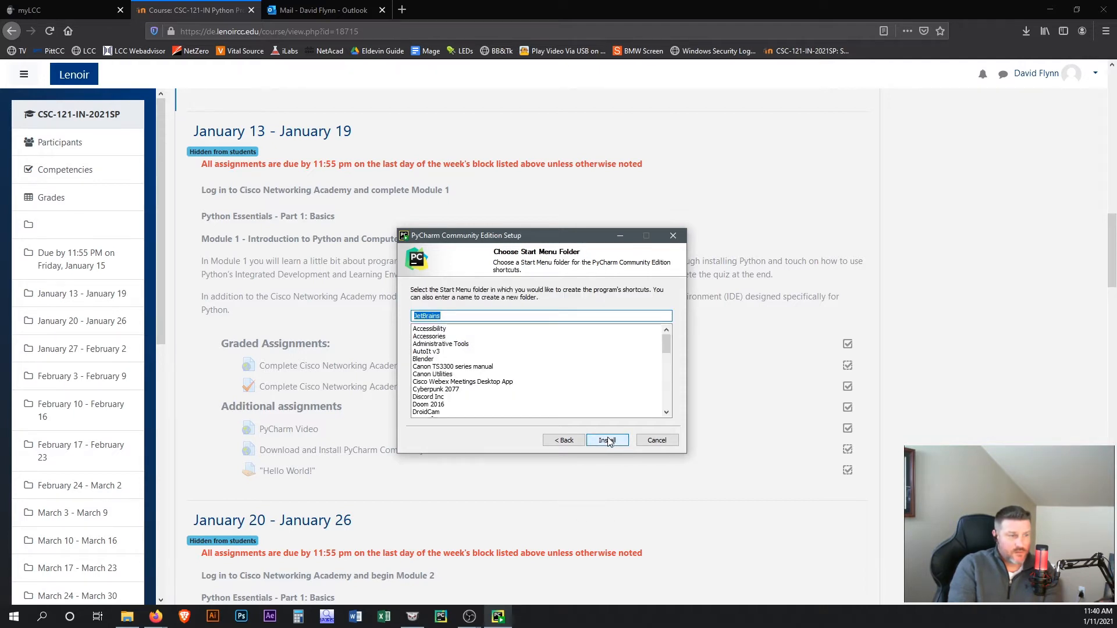
Install PyCharm with the JetBrains Start Menu folder and finish the setup with the manual reboot option.
{"action": "left_click", "coordinate": [606, 440]}
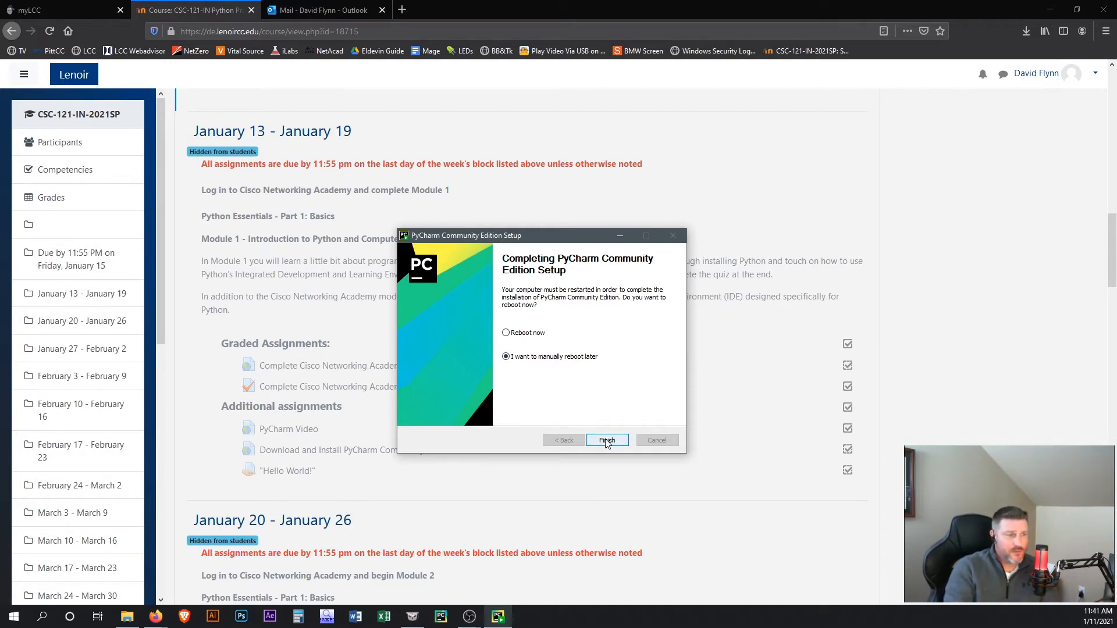
{"action": "left_click", "coordinate": [607, 441]}
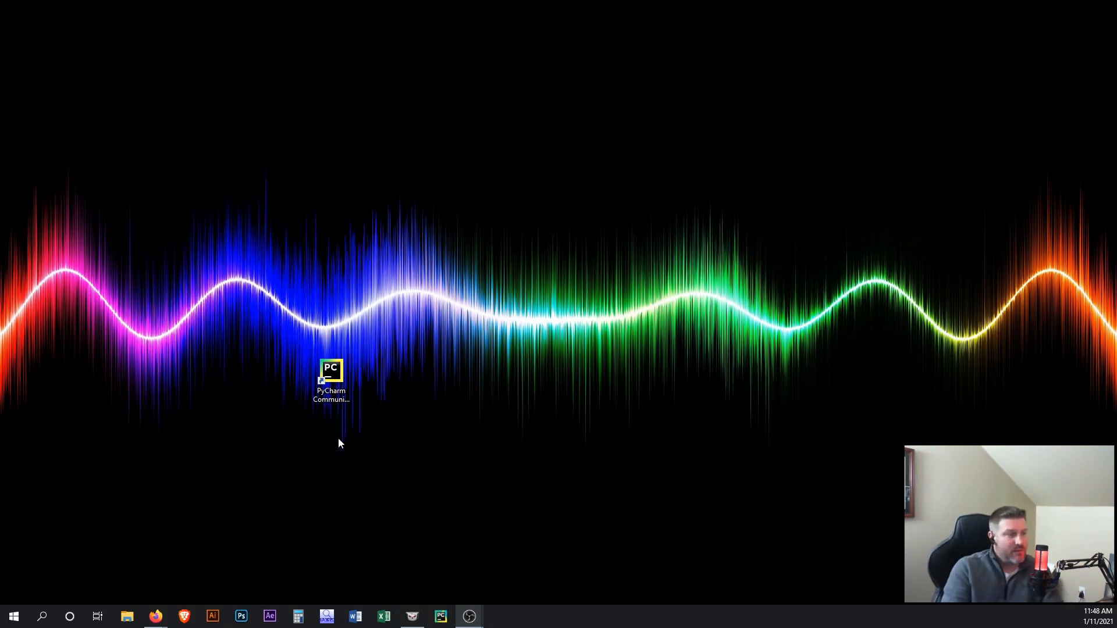
Launch PyCharm from its desktop shortcut and create a new Python scratch file.
{"action": "double_click", "coordinate": [333, 377]}
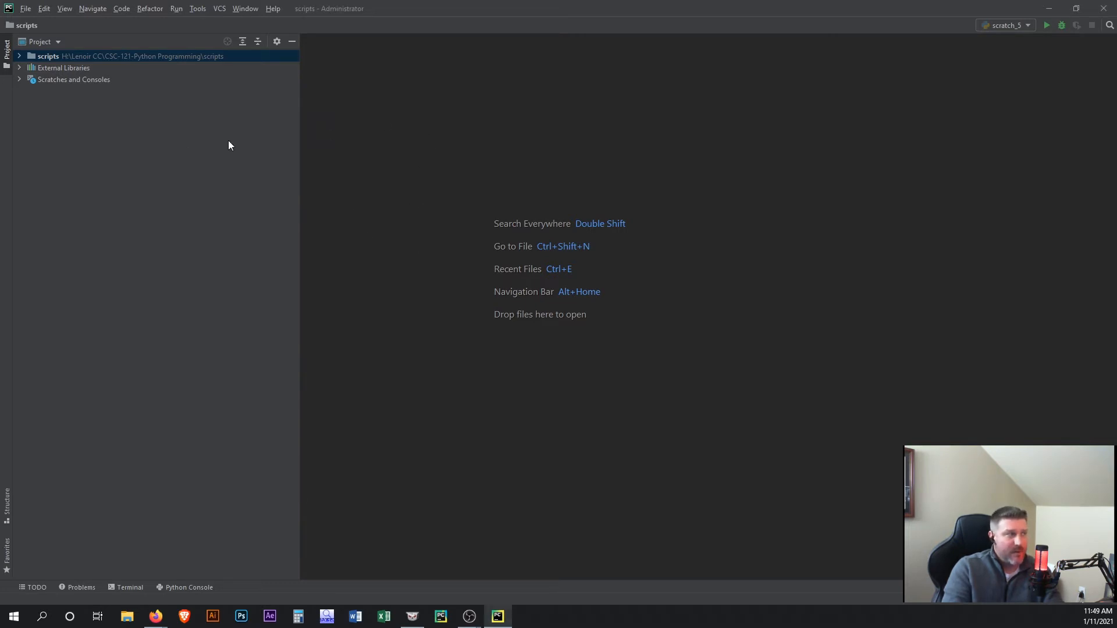
{"action": "left_click", "coordinate": [26, 8]}
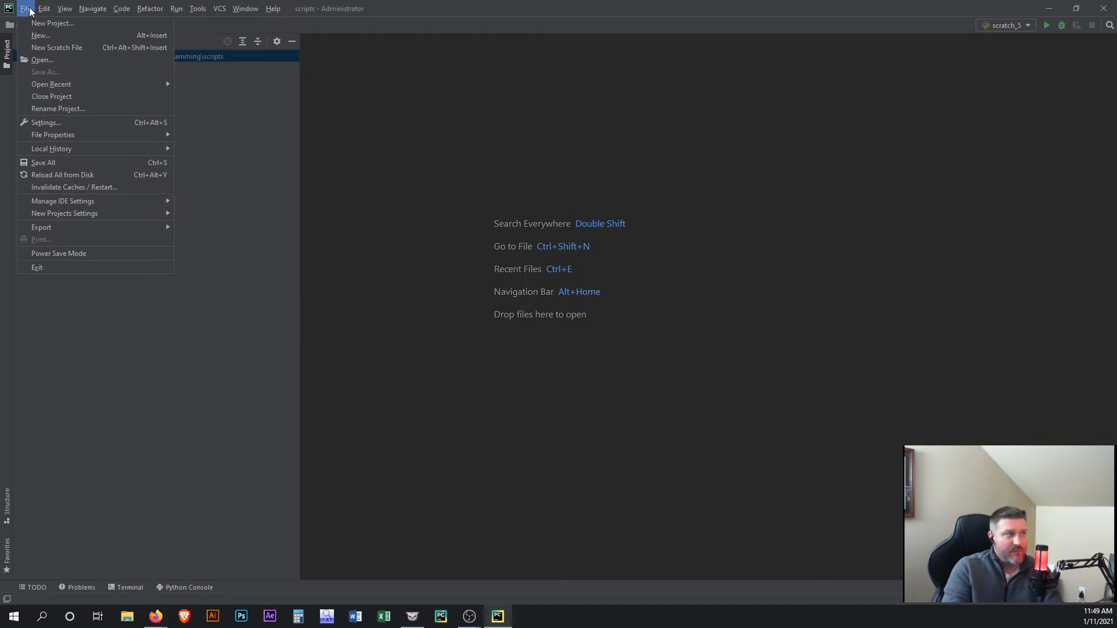
{"action": "left_click", "coordinate": [87, 50]}
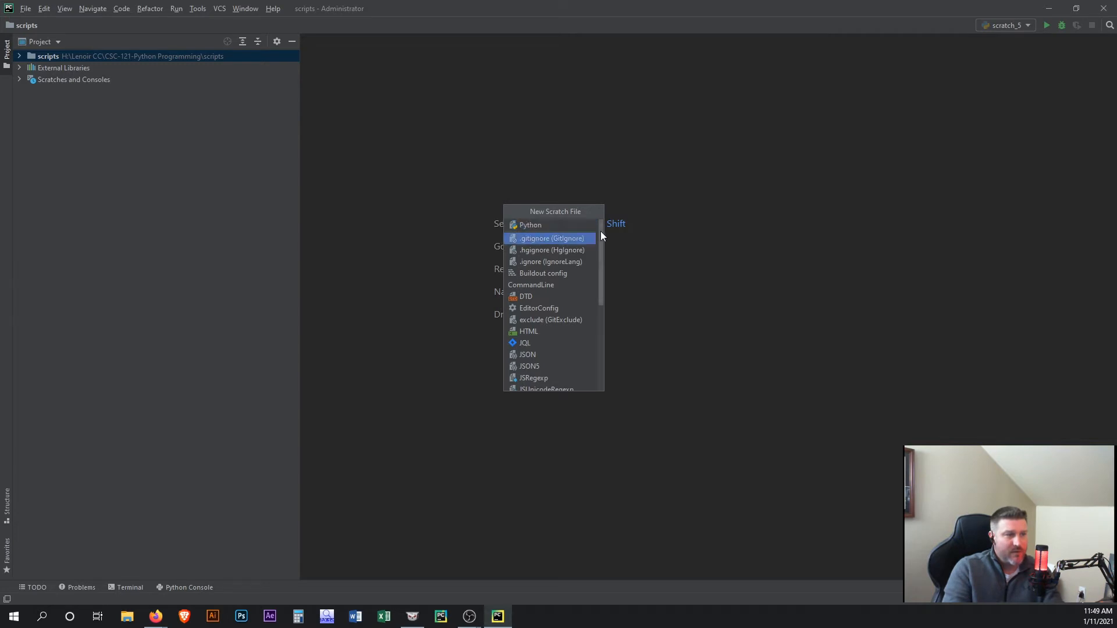
{"action": "mouse_move", "coordinate": [600, 231]}
{"action": "left_mouse_down"}
{"action": "mouse_move", "coordinate": [599, 306]}
{"action": "mouse_move", "coordinate": [600, 245]}
{"action": "left_mouse_up"}
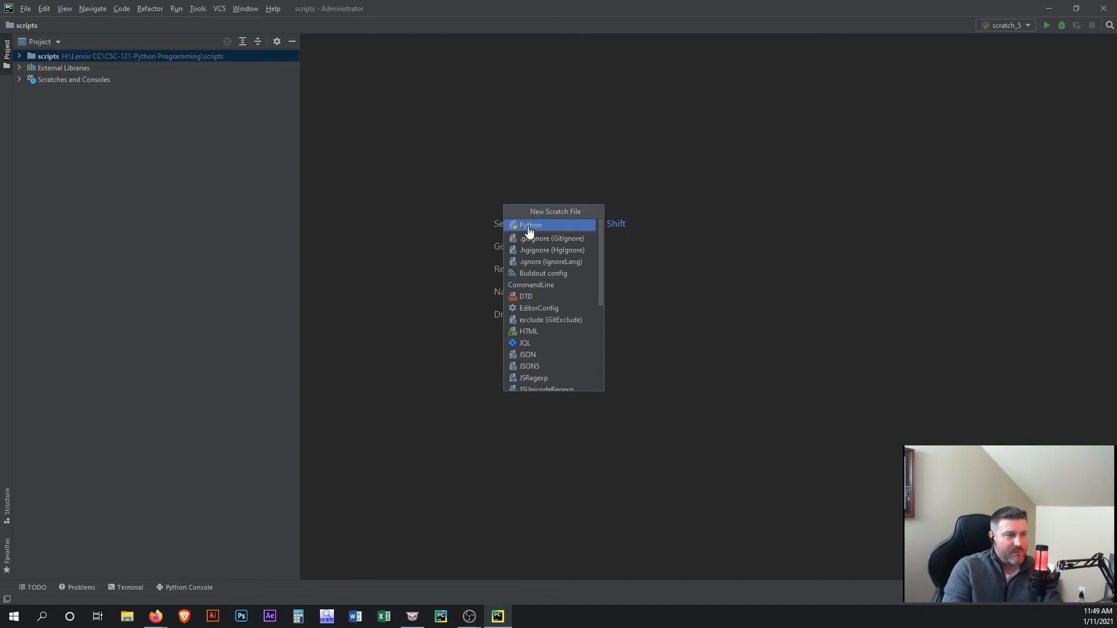
{"action": "left_click", "coordinate": [529, 226]}
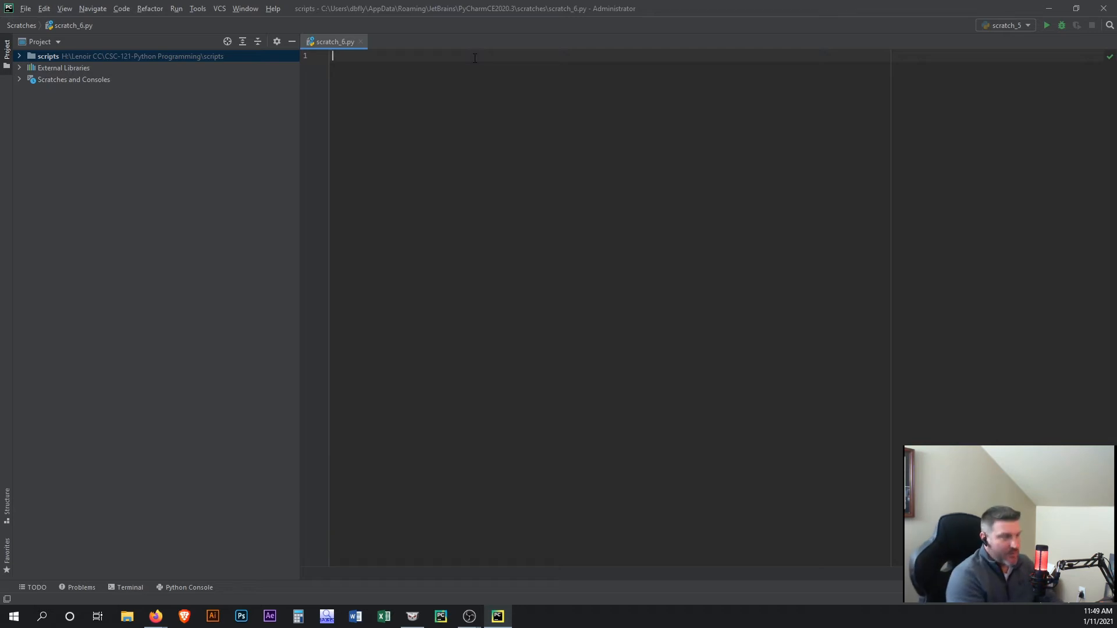
Write print("Hello World!") on the first line of the new scratch file.
{"action": "type", "text": "p"}
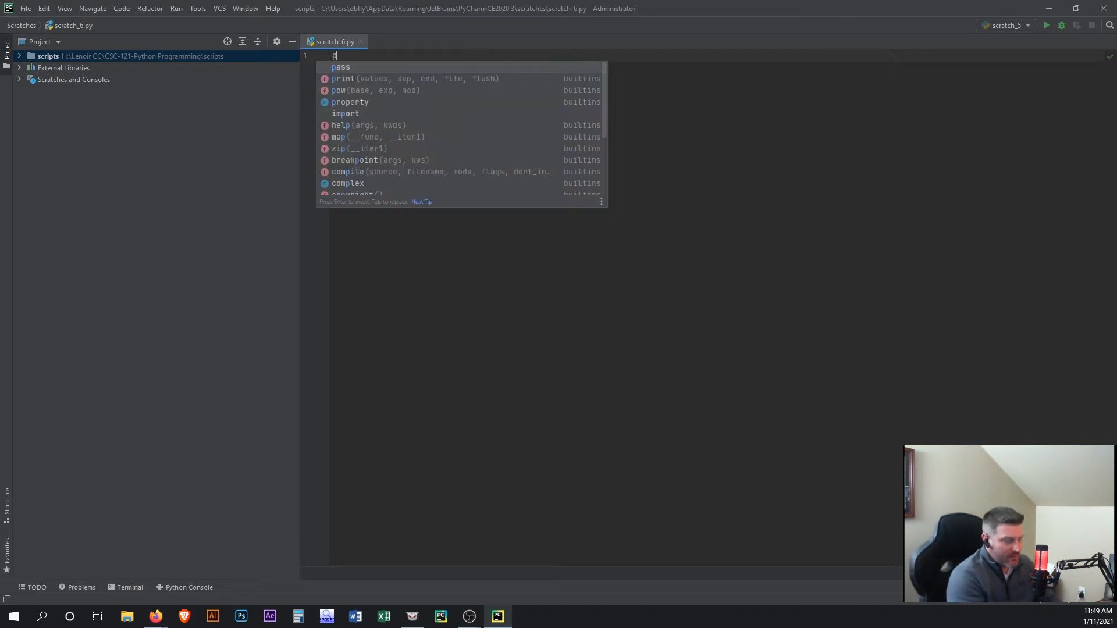
{"action": "type", "text": "rint(\""}
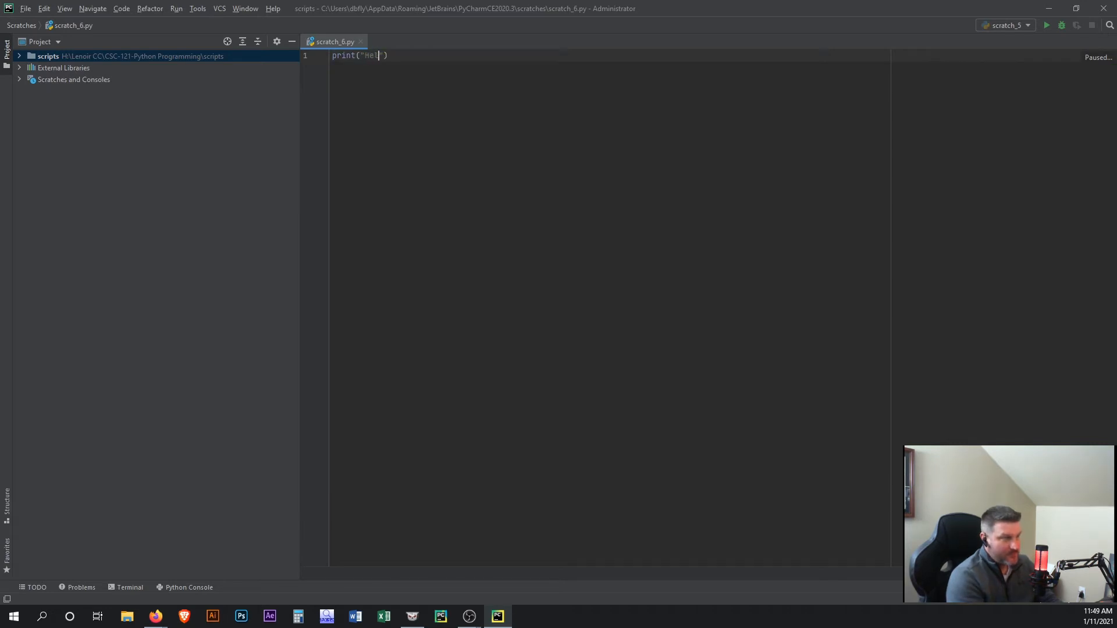
{"action": "type", "text": "Hellow"}
{"action": "key", "text": "BackSpace"}
{"action": "key", "text": "BackSpace"}
{"action": "type", "text": "Worl"}
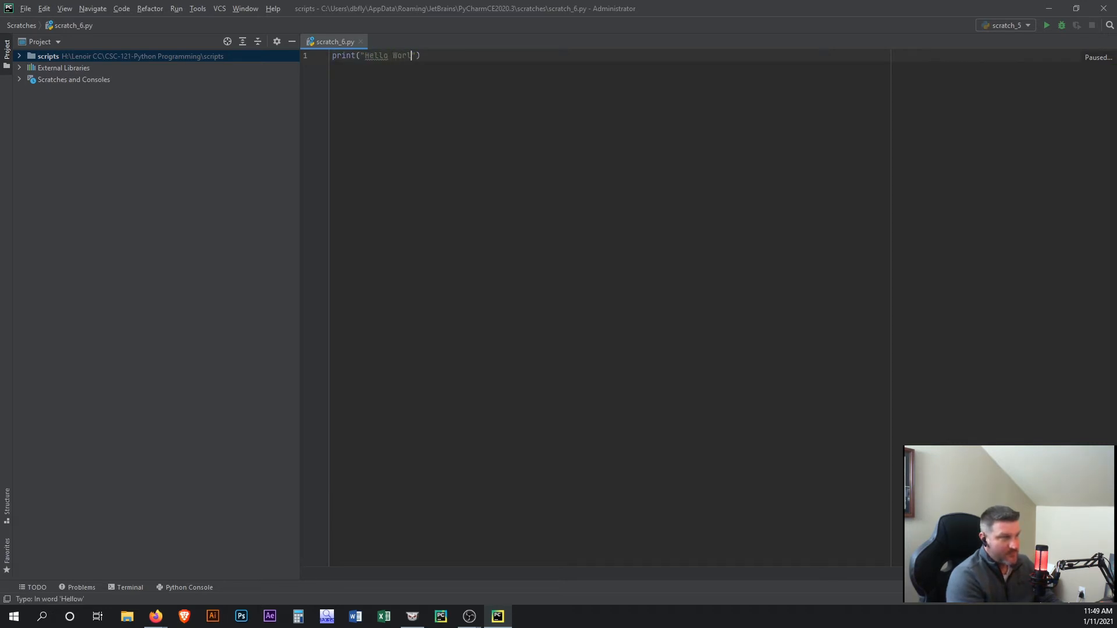
{"action": "type", "text": "d!"}
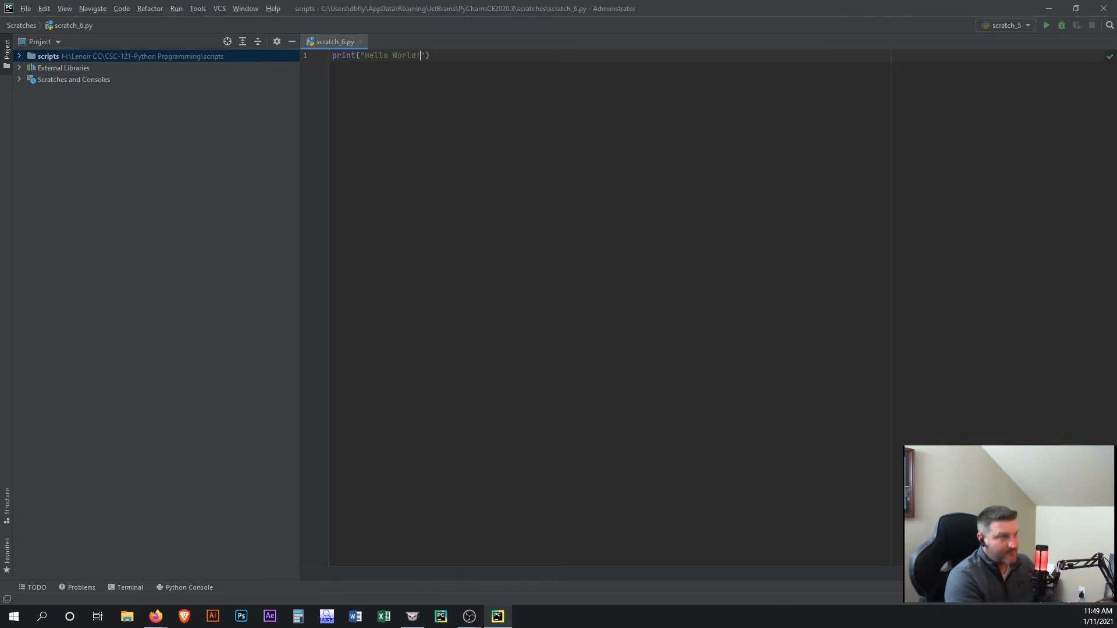
{"action": "left_click", "coordinate": [589, 117]}
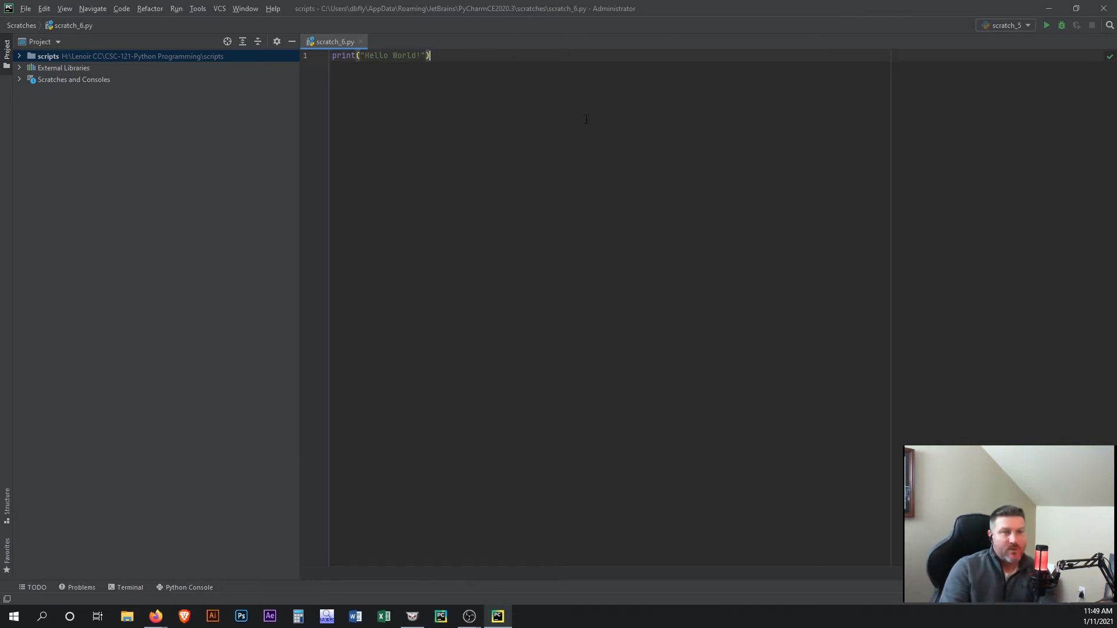
Run the scratch_6 script and examine the interpreter path and printed text in its run output.
{"action": "right_click", "coordinate": [466, 156]}
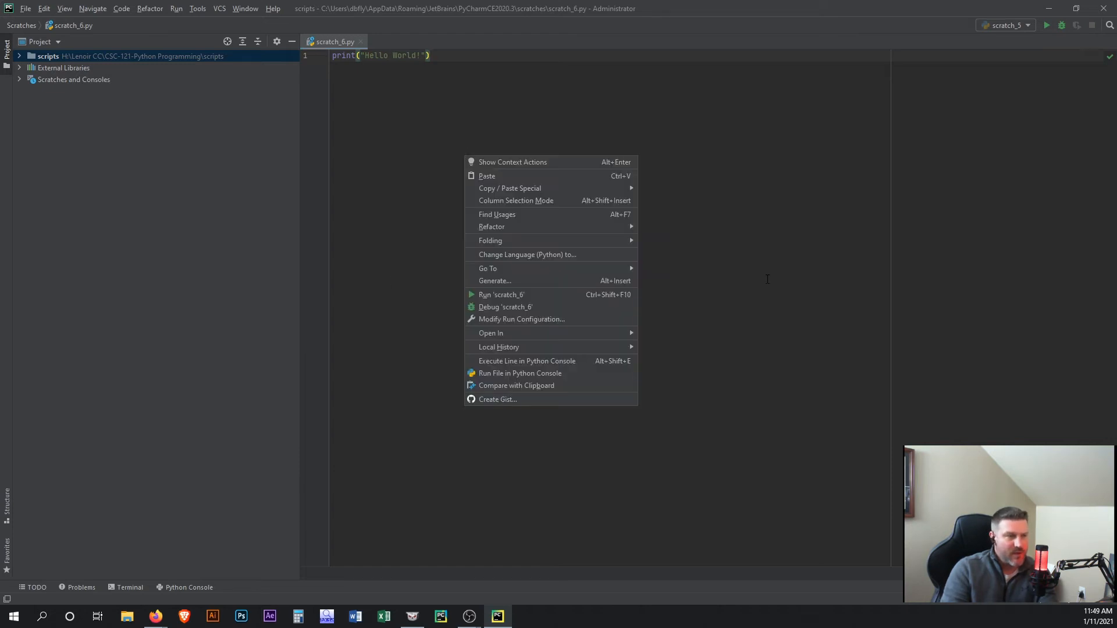
{"action": "left_click", "coordinate": [529, 296]}
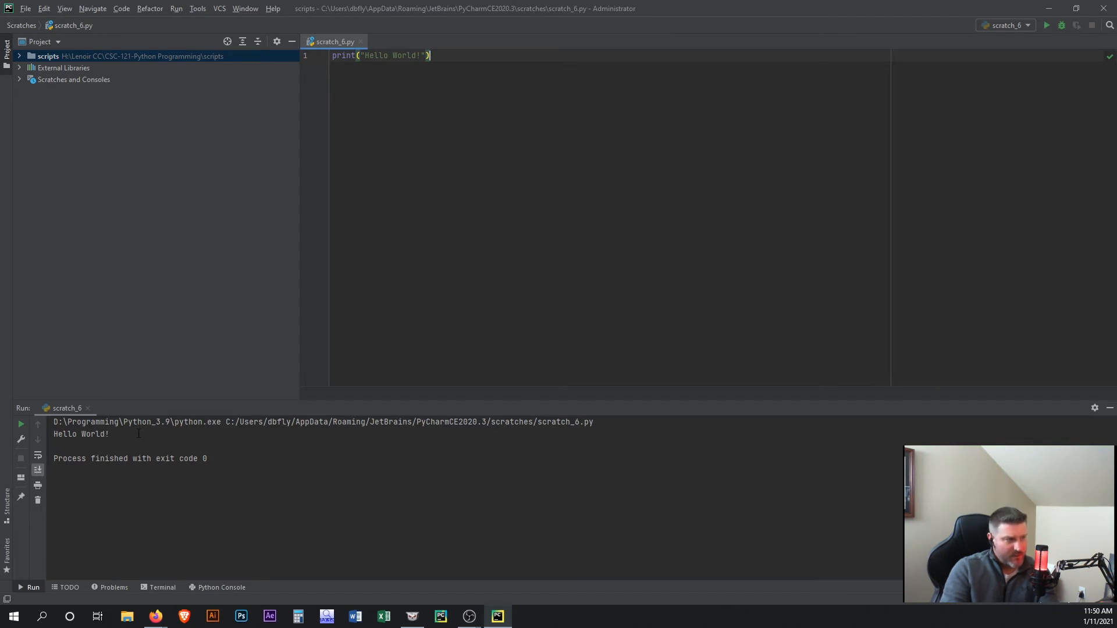
{"action": "left_click_drag", "start_coordinate": [139, 433], "coordinate": [45, 441]}
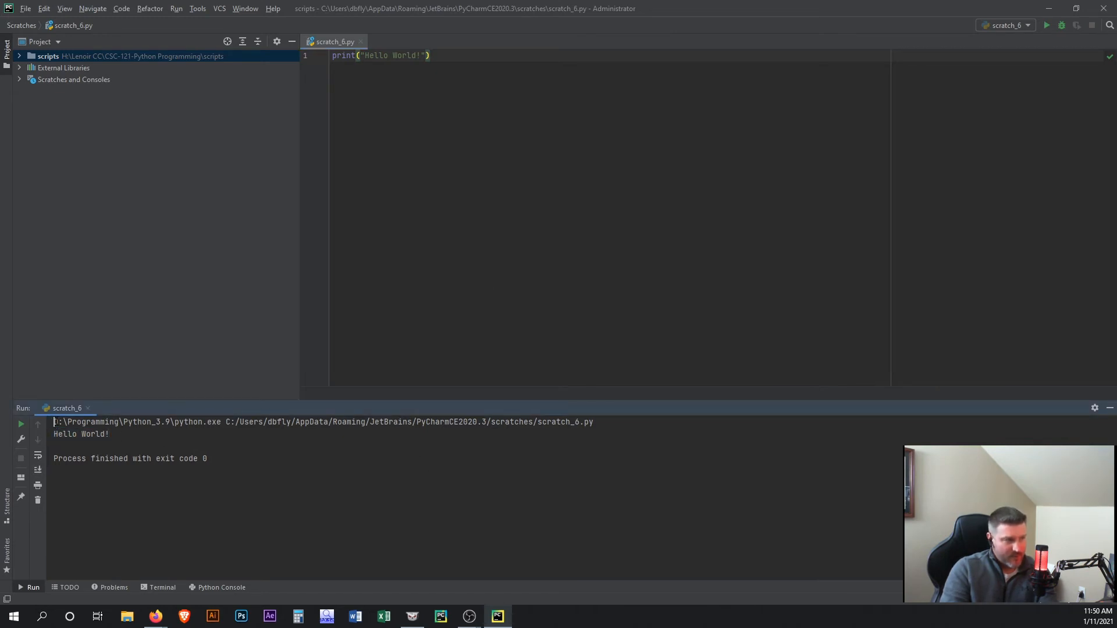
{"action": "left_click_drag", "start_coordinate": [594, 422], "coordinate": [54, 423]}
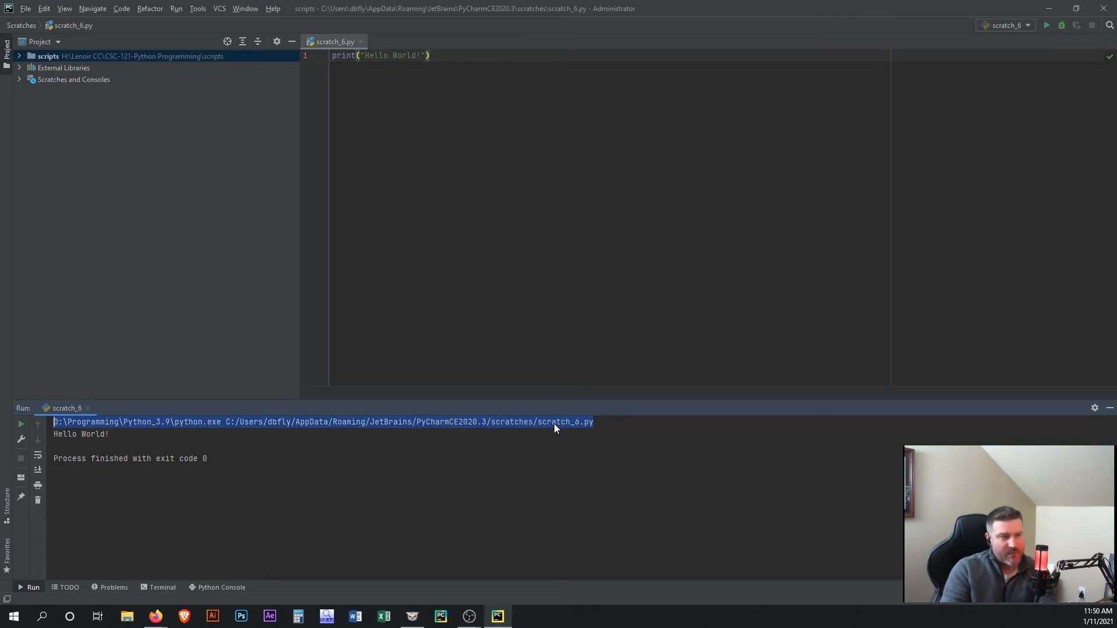
{"action": "left_click", "coordinate": [134, 446]}
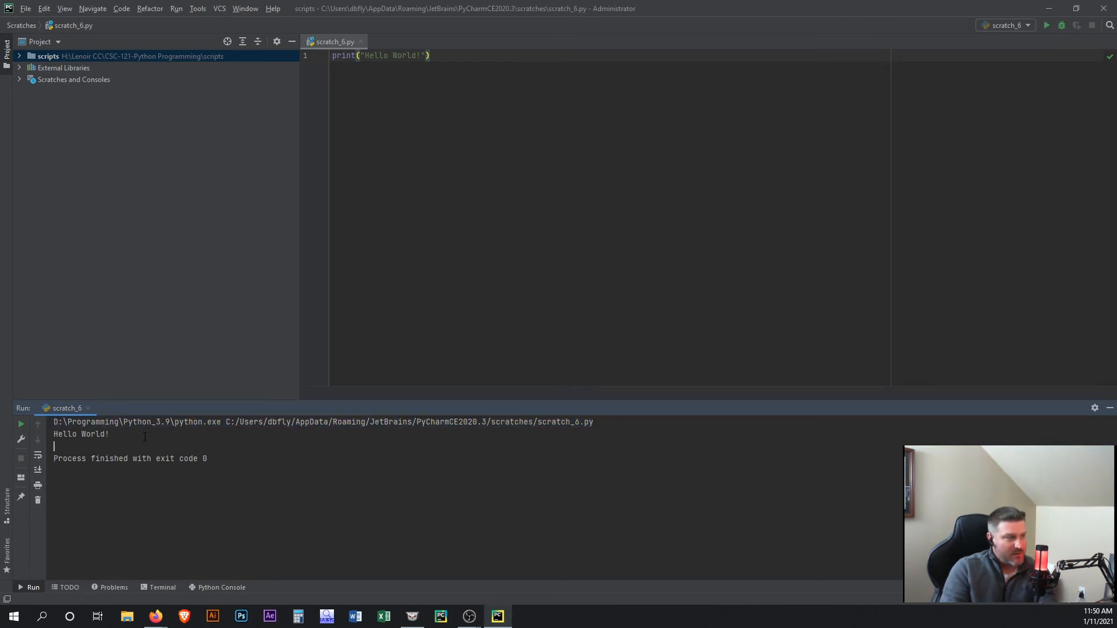
Replace the text inside the print statement with "Whatever I want" and run scratch_6 to check its output.
{"action": "left_click_drag", "start_coordinate": [113, 435], "coordinate": [59, 434]}
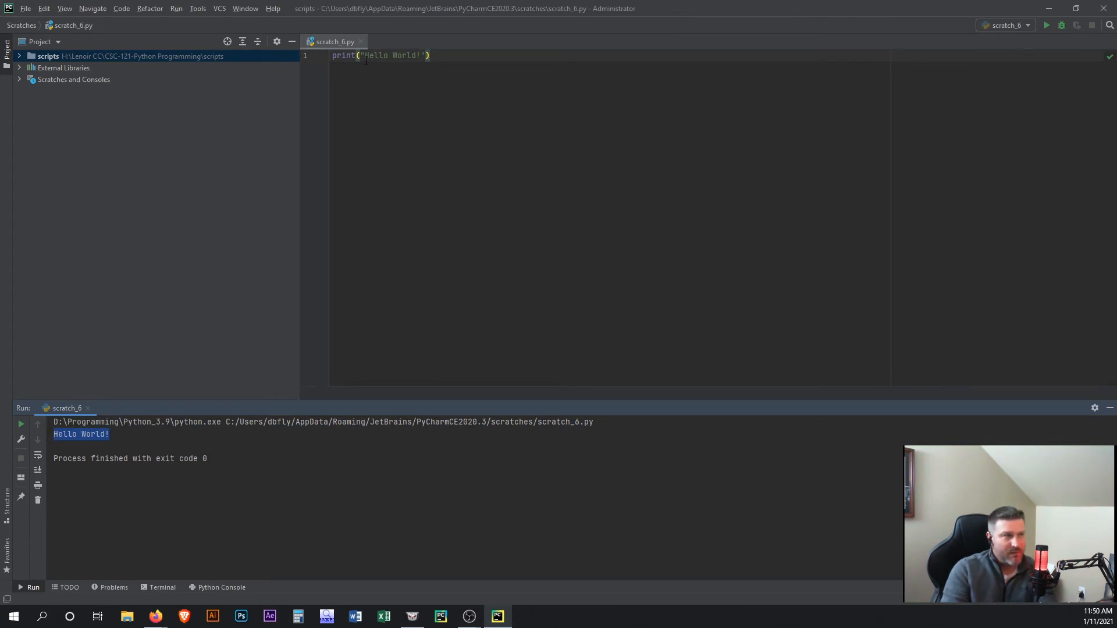
{"action": "left_click_drag", "start_coordinate": [365, 57], "coordinate": [420, 56]}
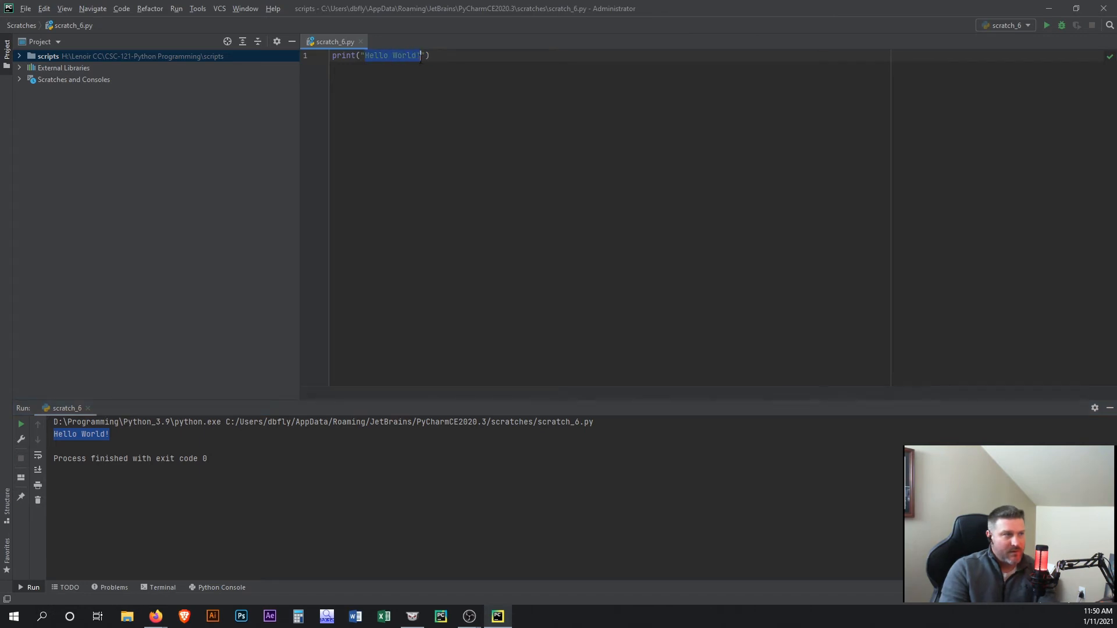
{"action": "type", "text": "Whate"}
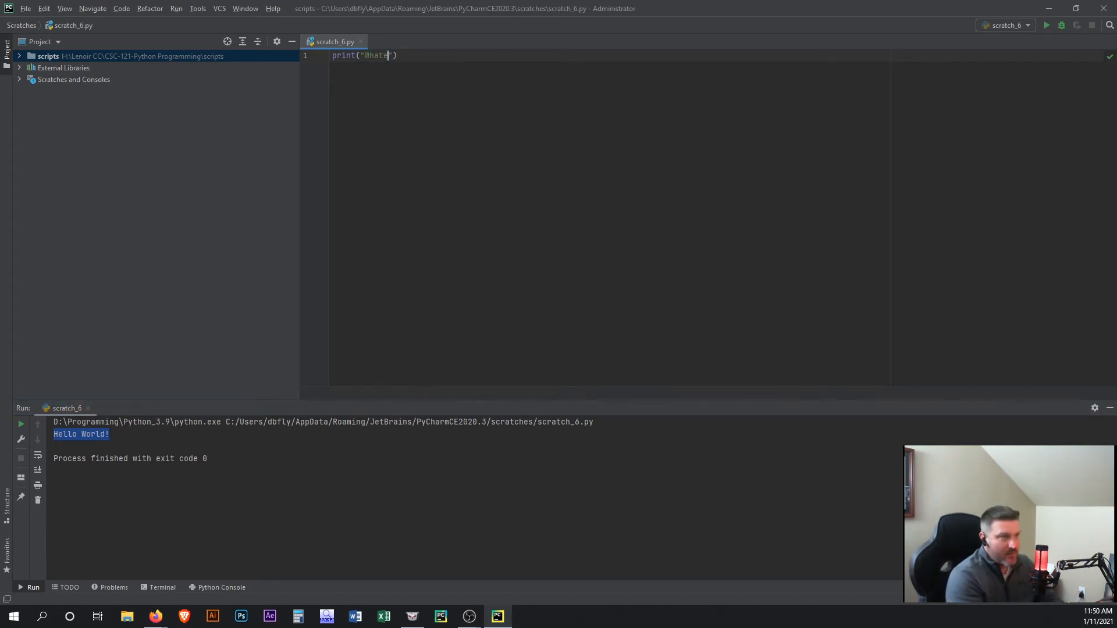
{"action": "type", "text": "ver I want"}
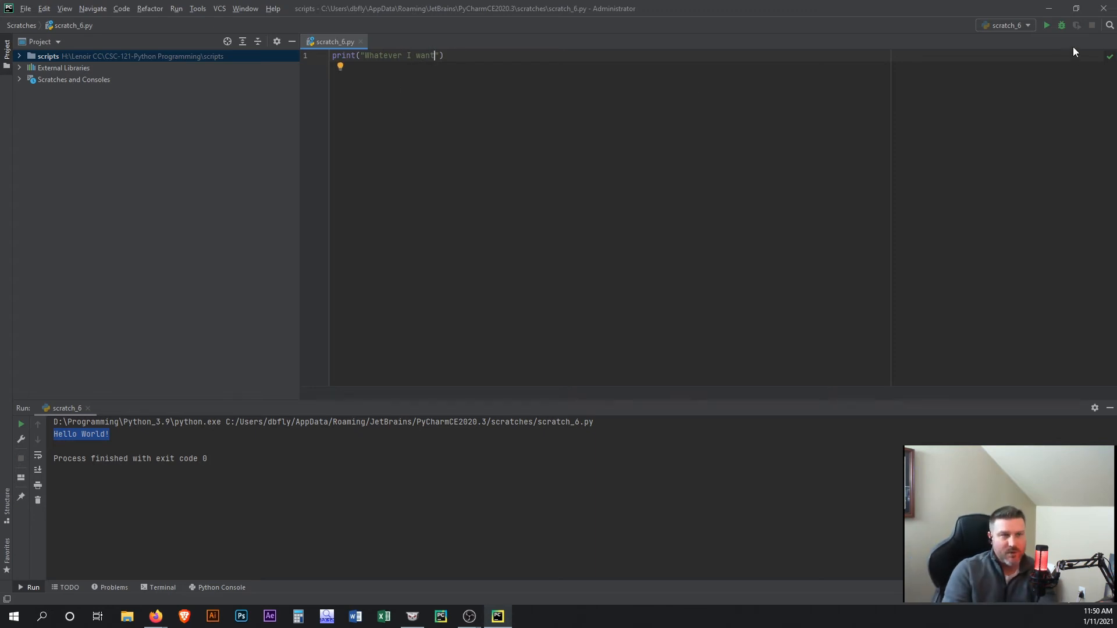
{"action": "left_click", "coordinate": [1046, 25]}
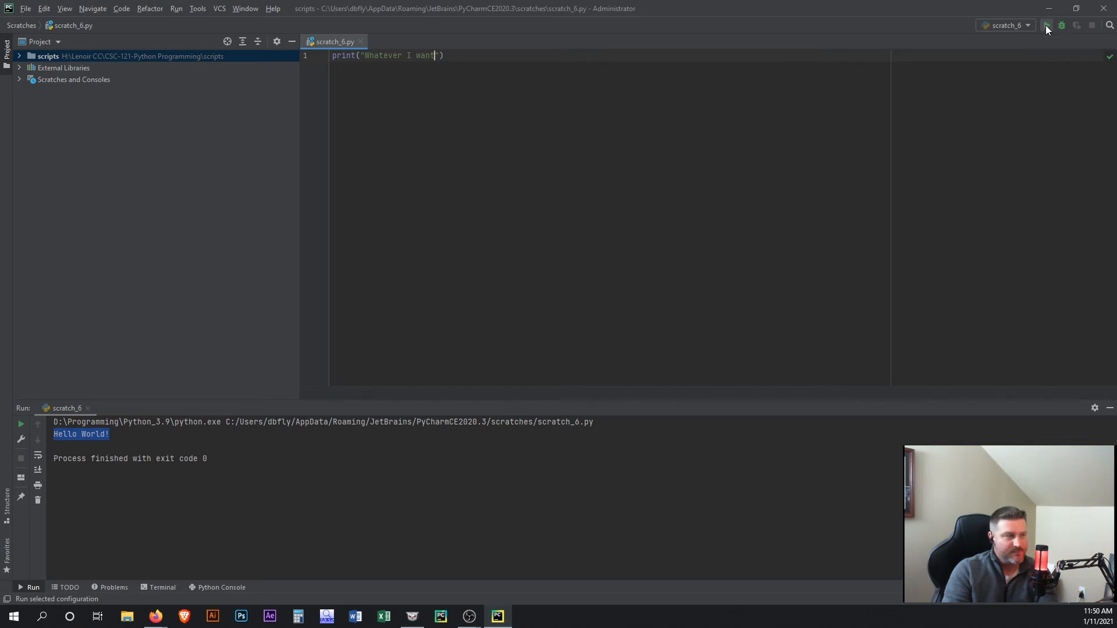
{"action": "left_click_drag", "start_coordinate": [156, 437], "coordinate": [52, 436]}
{"action": "left_click", "coordinate": [425, 221]}
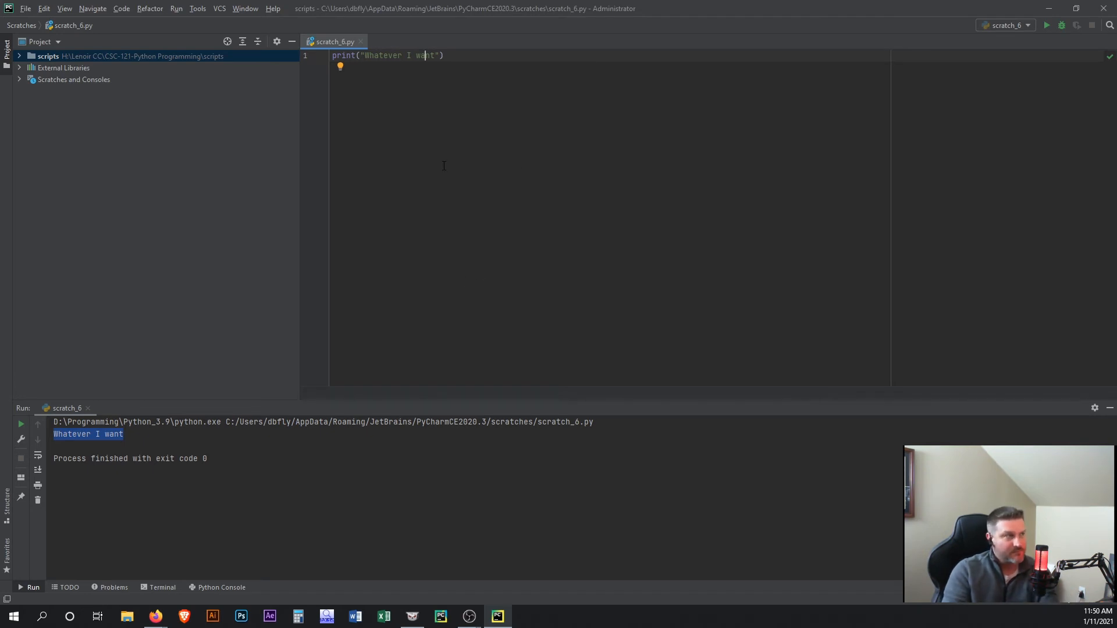
Change the printed string in scratch_6.py to "Hello World" and rerun the script to check its output.
{"action": "left_click_drag", "start_coordinate": [459, 63], "coordinate": [320, 60]}
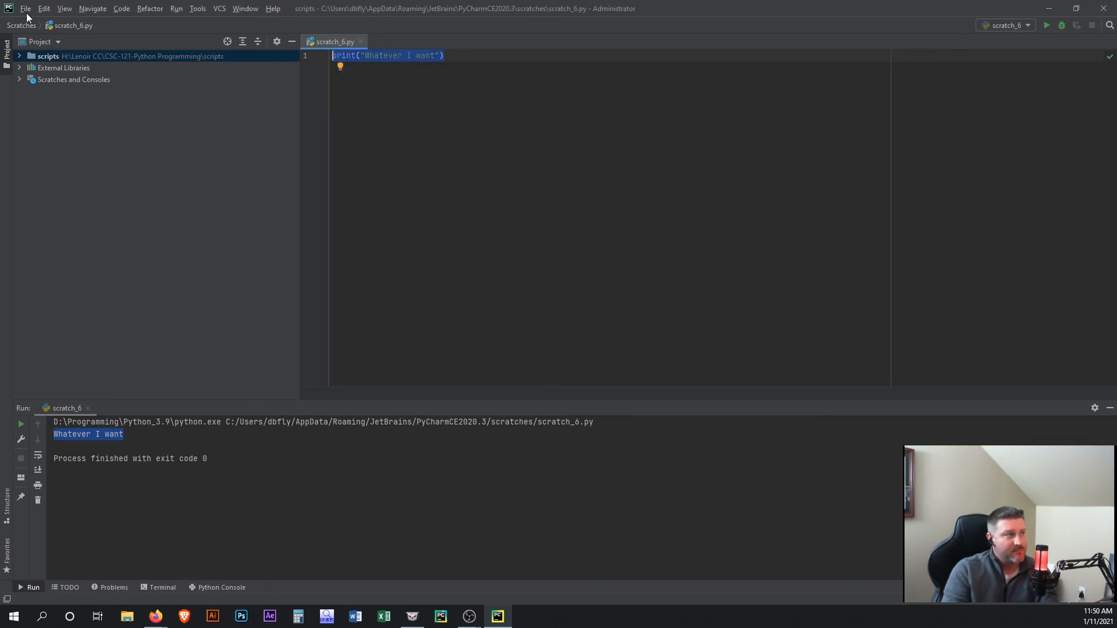
{"action": "left_click", "coordinate": [388, 55]}
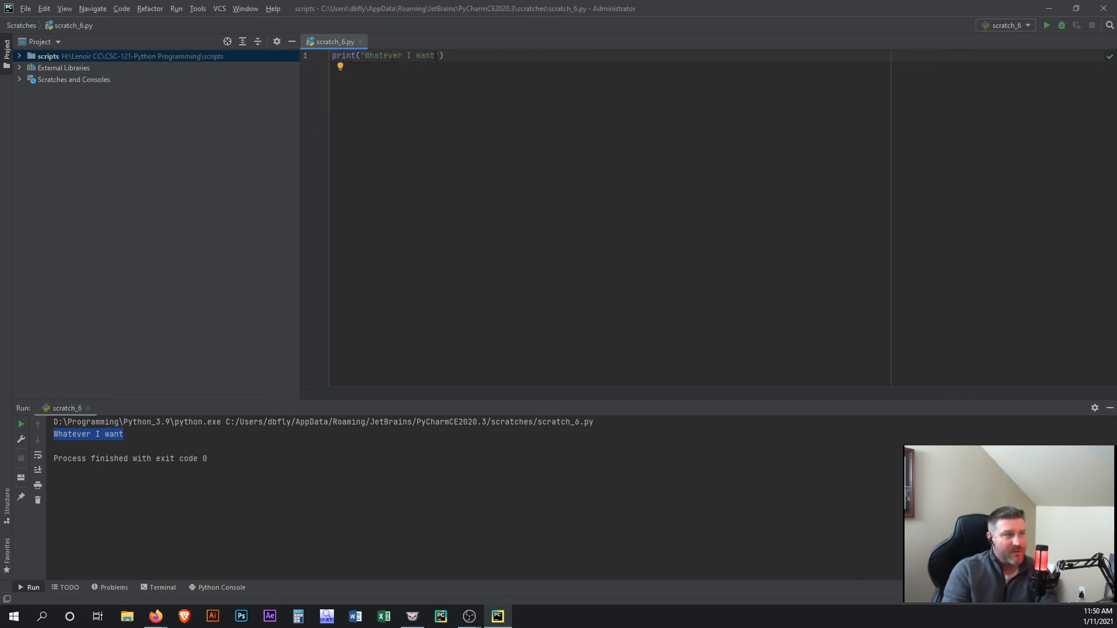
{"action": "left_click_drag", "start_coordinate": [435, 57], "coordinate": [367, 61]}
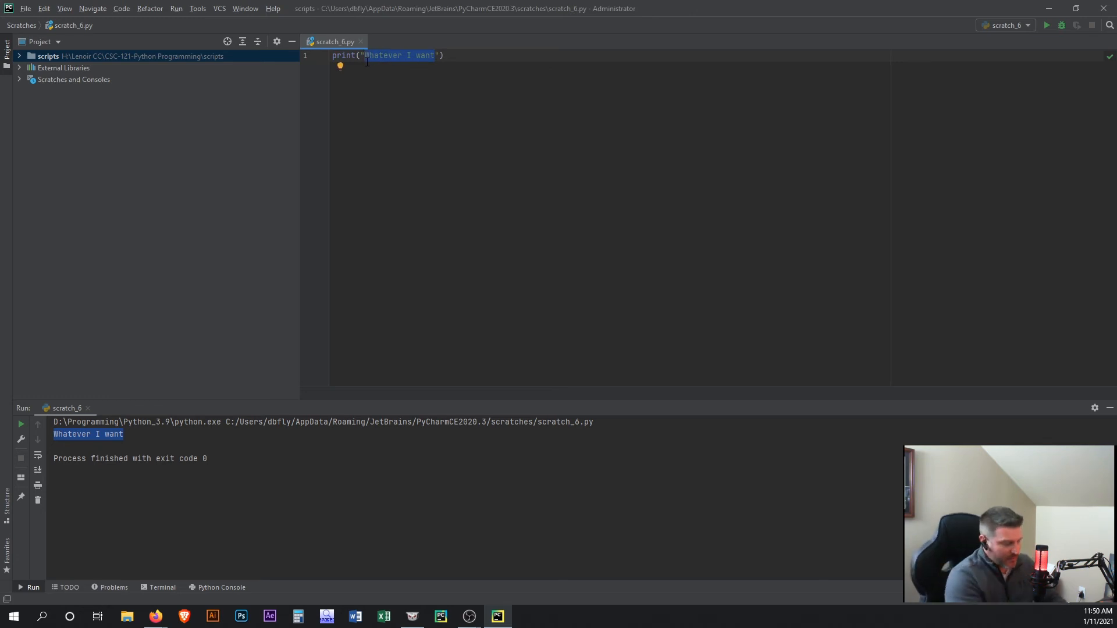
{"action": "type", "text": "Hello "}
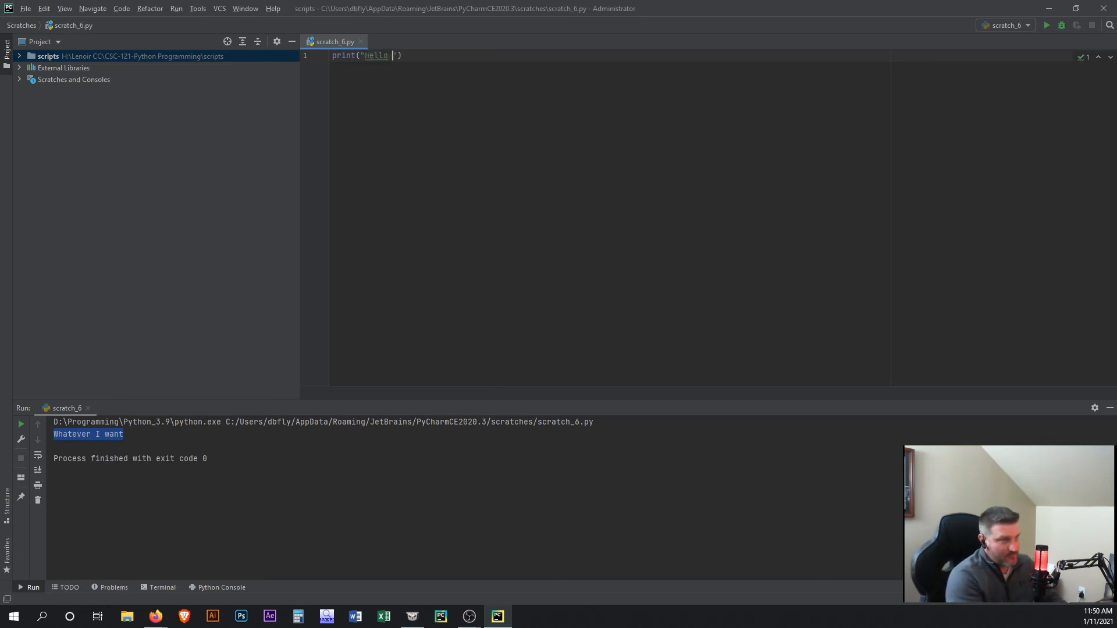
{"action": "type", "text": "World"}
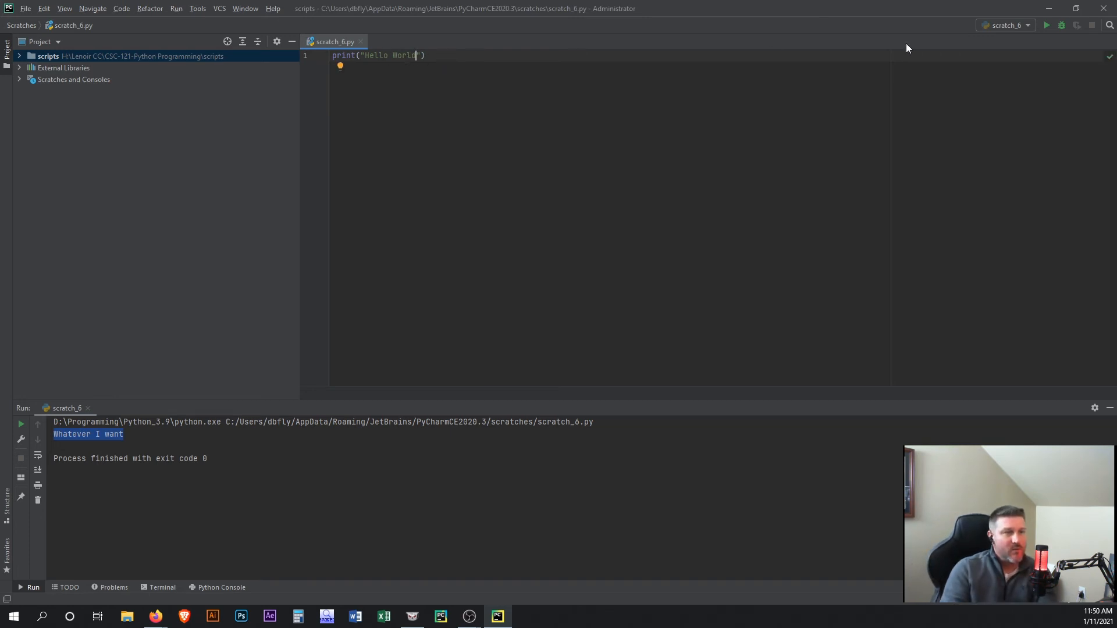
{"action": "left_click", "coordinate": [1047, 25]}
{"action": "left_click_drag", "start_coordinate": [134, 434], "coordinate": [53, 434]}
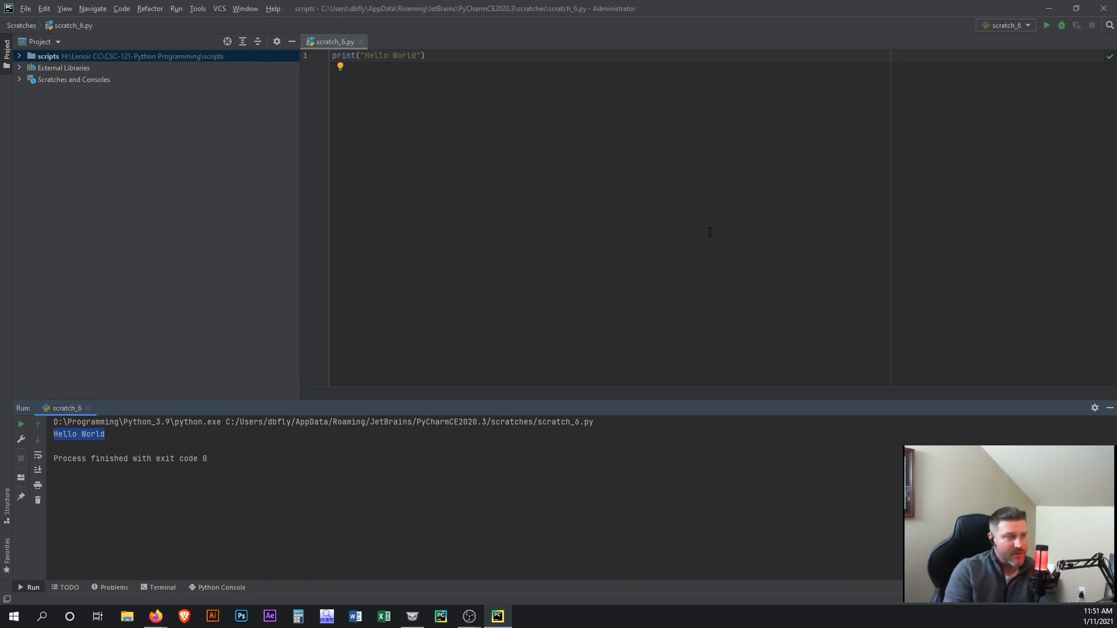
Save the scratch file as helloWorld.py in H:\Lenoir CC\CSC-121-Python Programming\scripts, overwriting the existing file.
{"action": "left_click", "coordinate": [26, 8]}
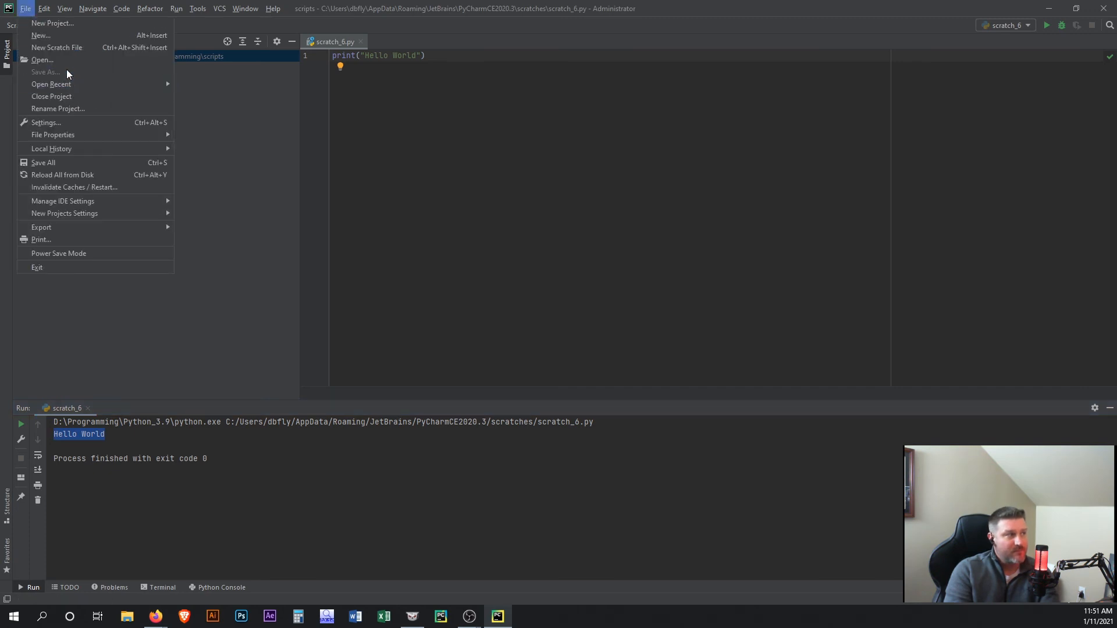
{"action": "left_click", "coordinate": [429, 165]}
{"action": "left_click", "coordinate": [26, 9]}
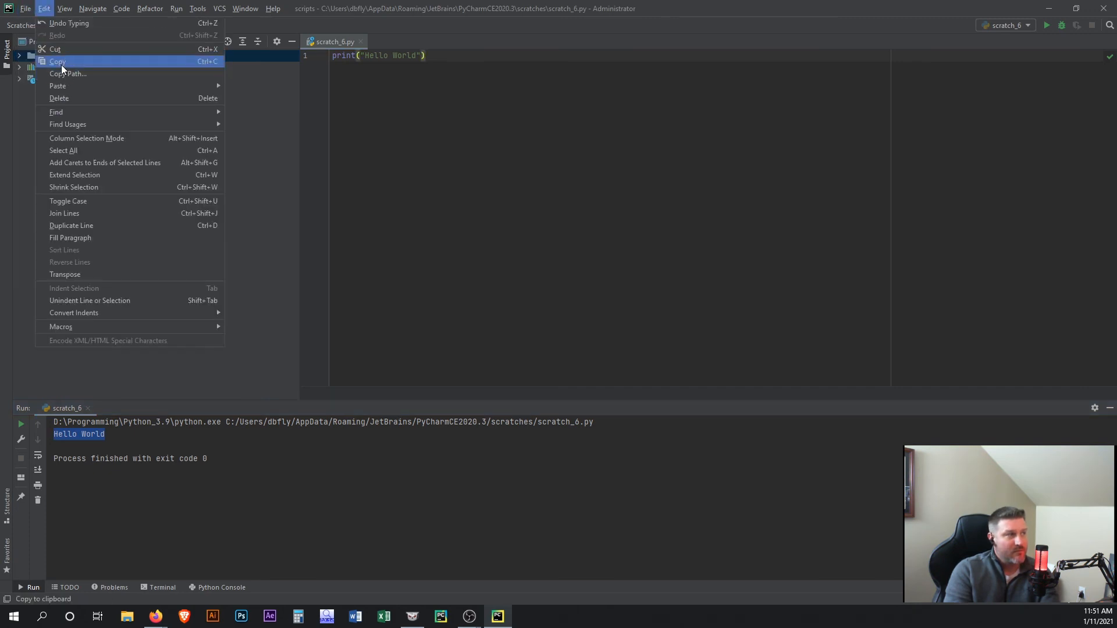
{"action": "left_click", "coordinate": [45, 71]}
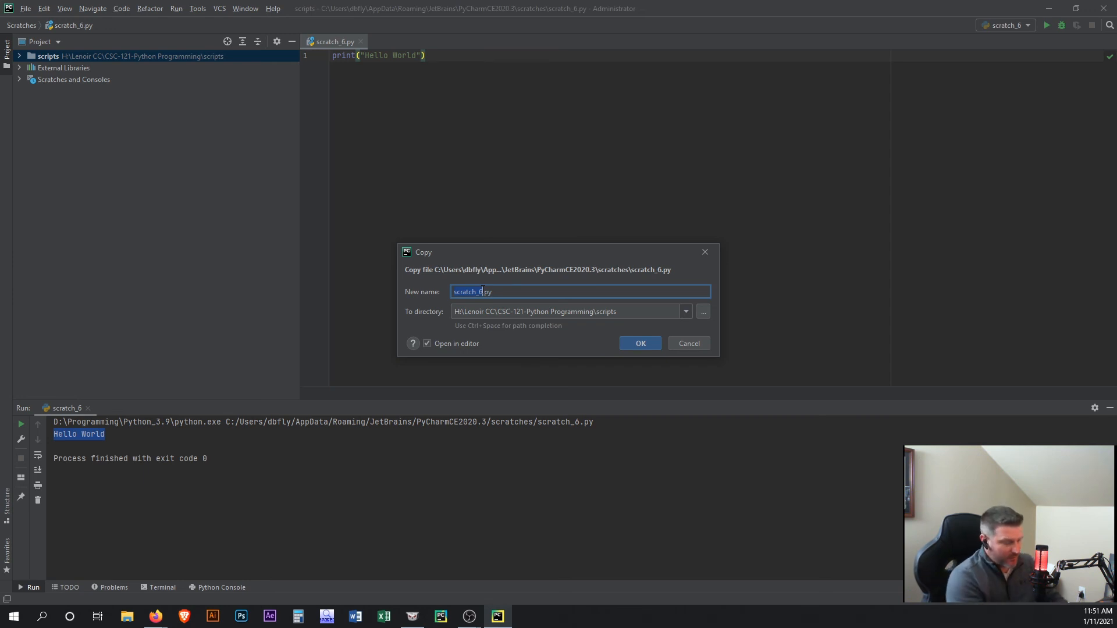
{"action": "type", "text": "helo"}
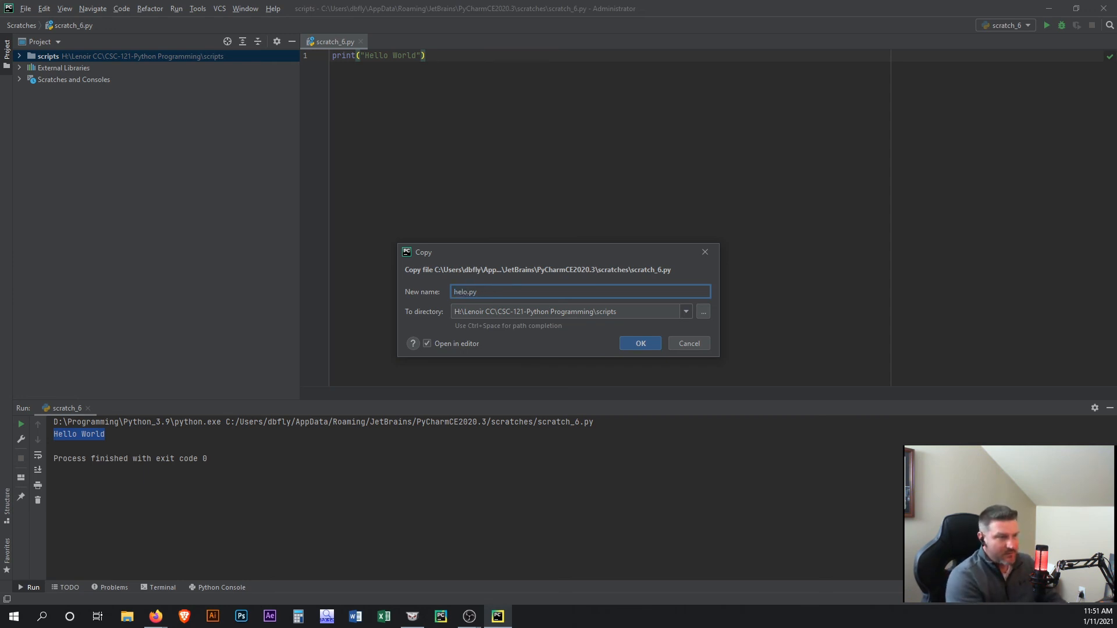
{"action": "key", "text": "BackSpace"}
{"action": "type", "text": "loWorld"}
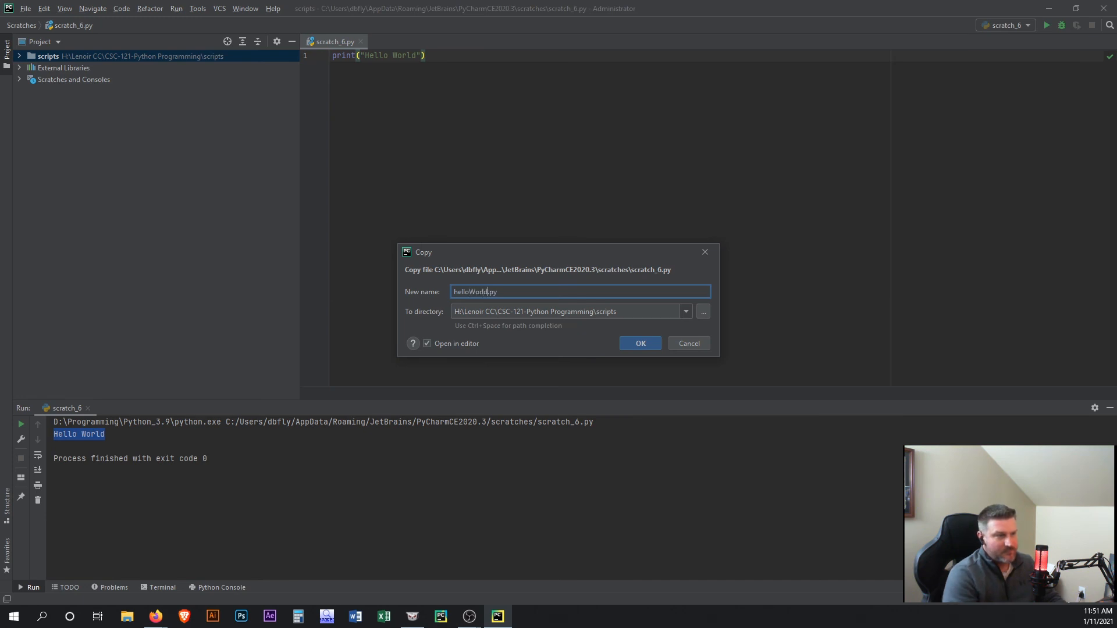
{"action": "left_click_drag", "start_coordinate": [618, 311], "coordinate": [457, 311]}
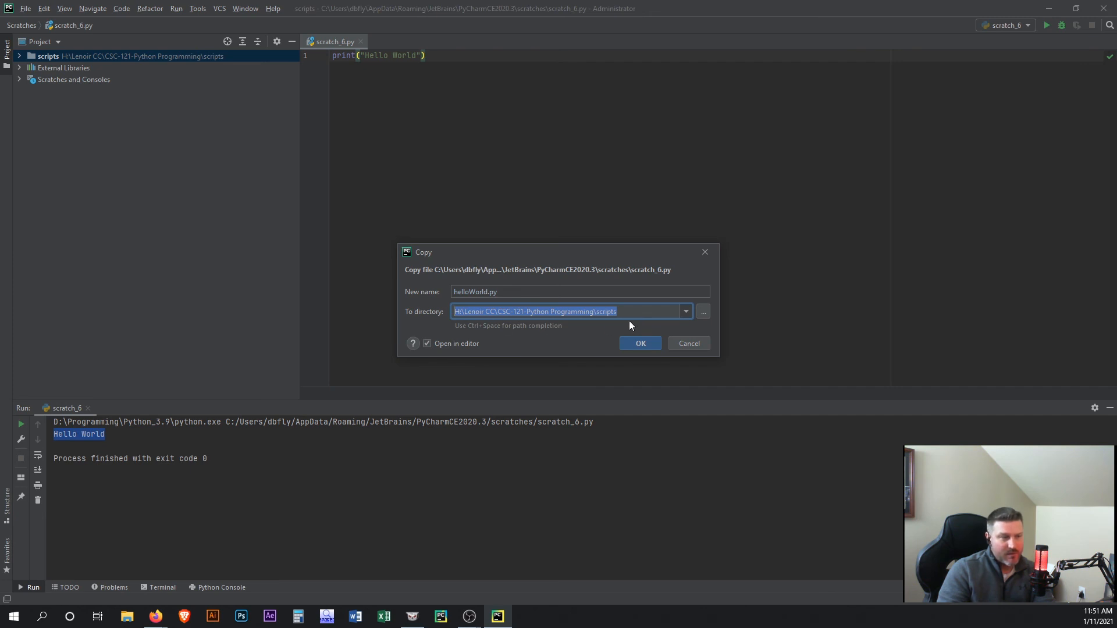
{"action": "left_click", "coordinate": [632, 343]}
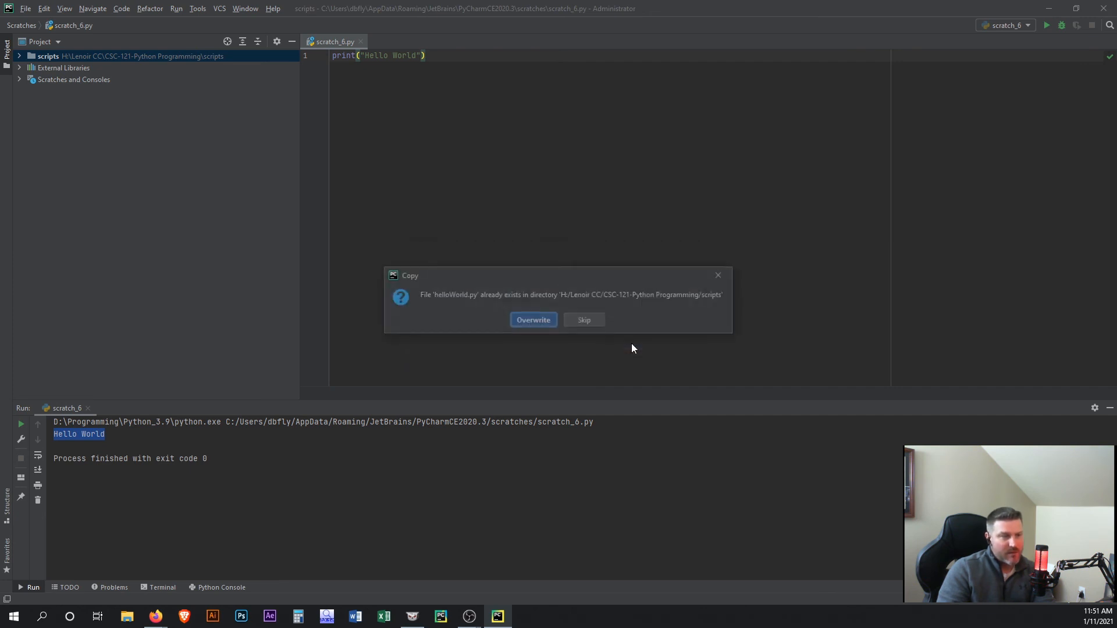
{"action": "left_click", "coordinate": [521, 325]}
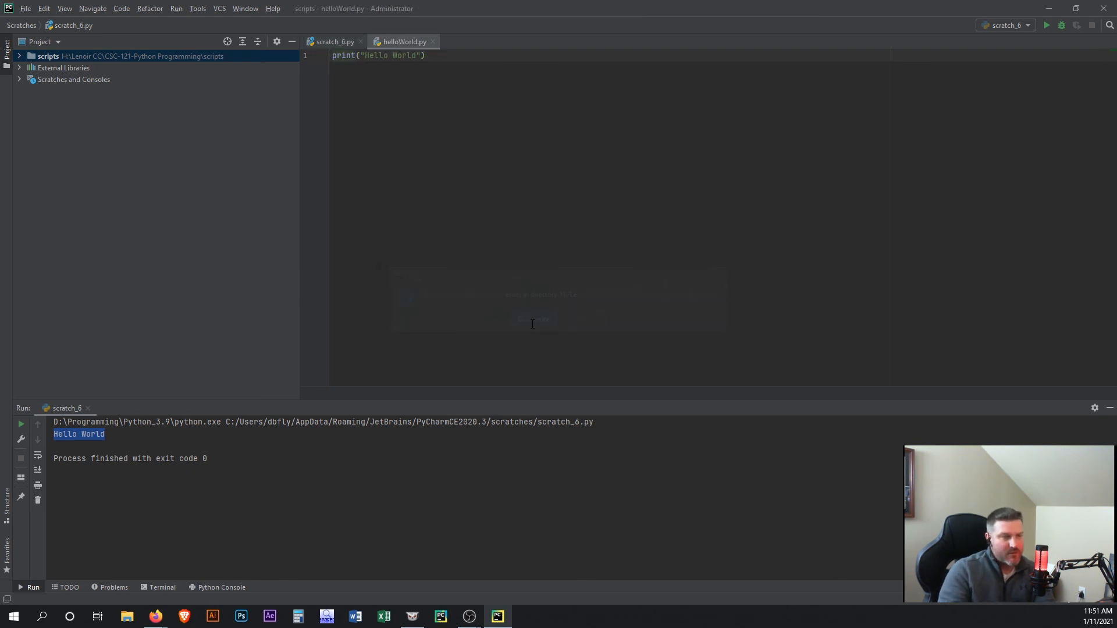
Switch to File Explorer and locate helloWorld.py in the scripts folder under Lenoir CC\CSC-121-Python Programming on the H: drive.
{"action": "left_click", "coordinate": [128, 617]}
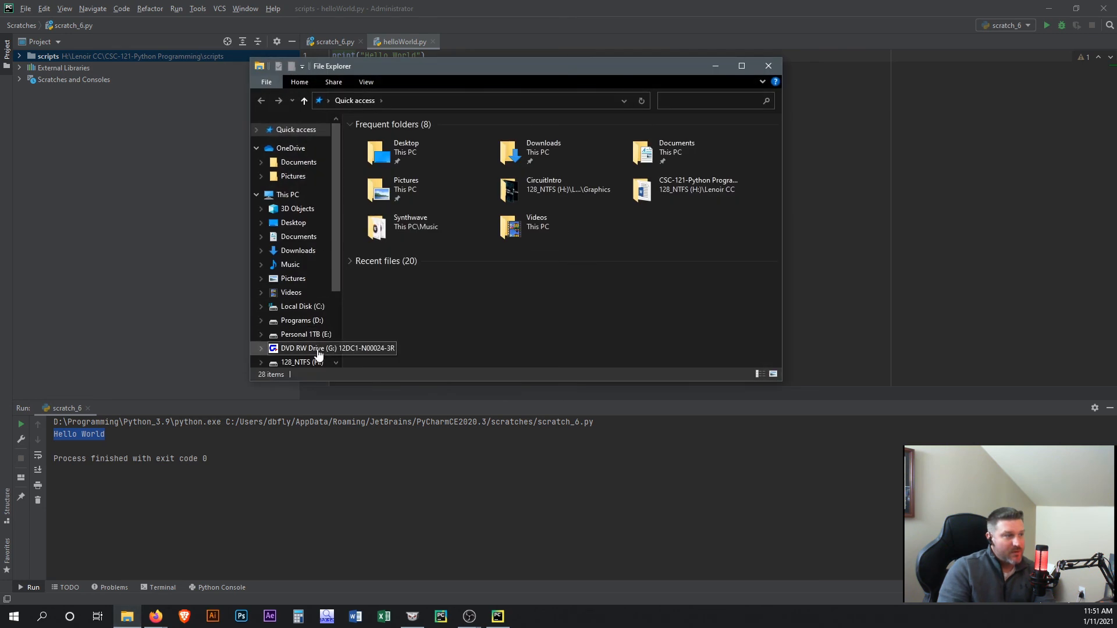
{"action": "left_click_drag", "start_coordinate": [335, 278], "coordinate": [334, 301]}
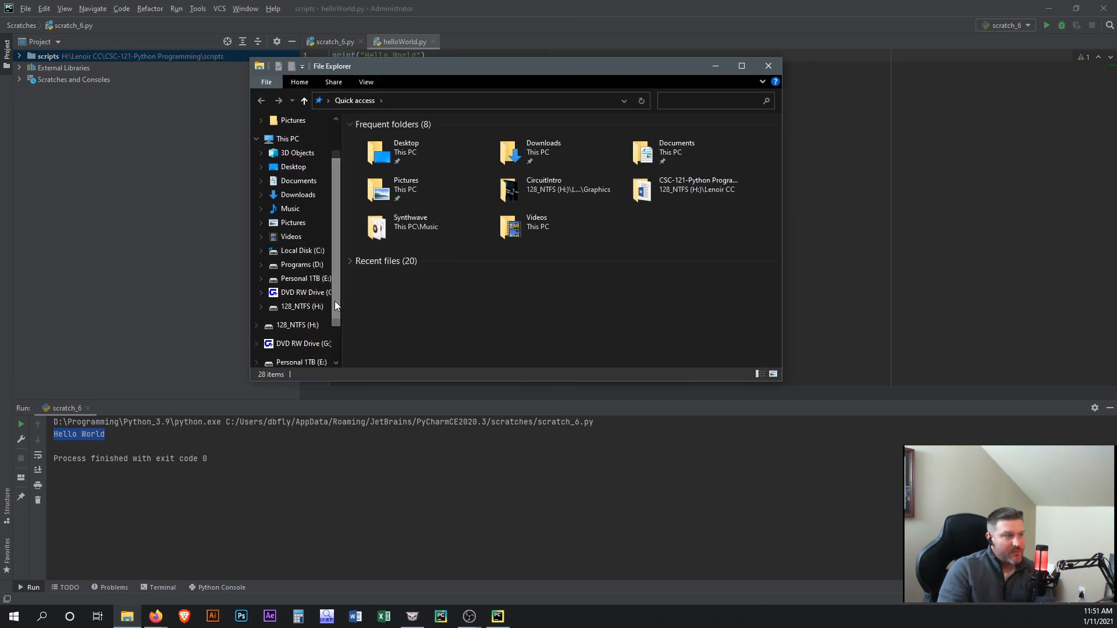
{"action": "left_click", "coordinate": [301, 308]}
{"action": "double_click", "coordinate": [403, 332]}
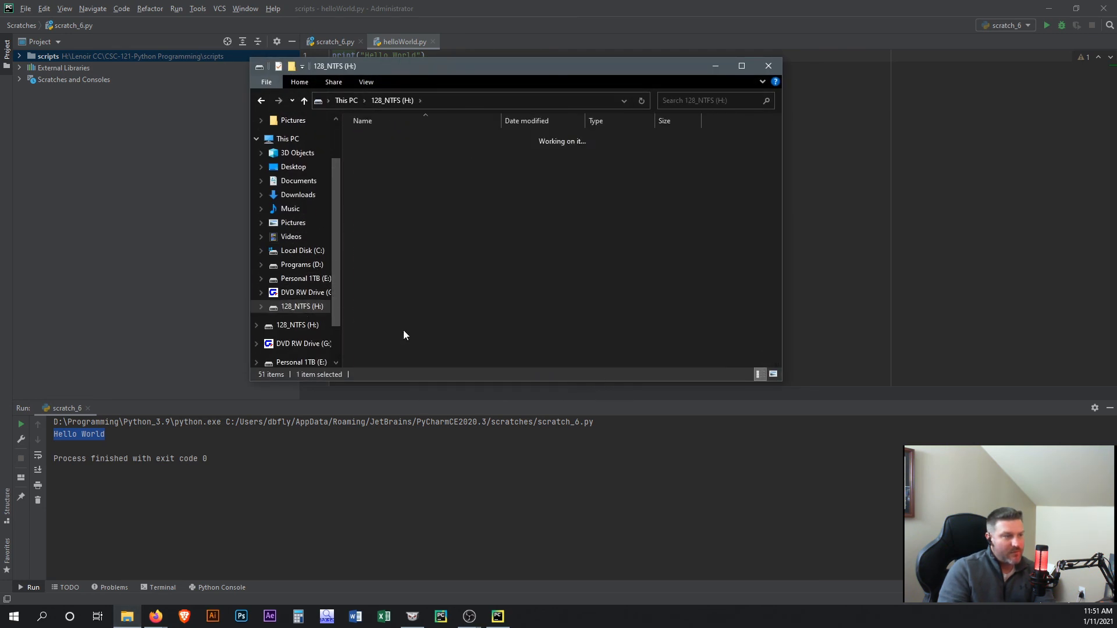
{"action": "double_click", "coordinate": [411, 162]}
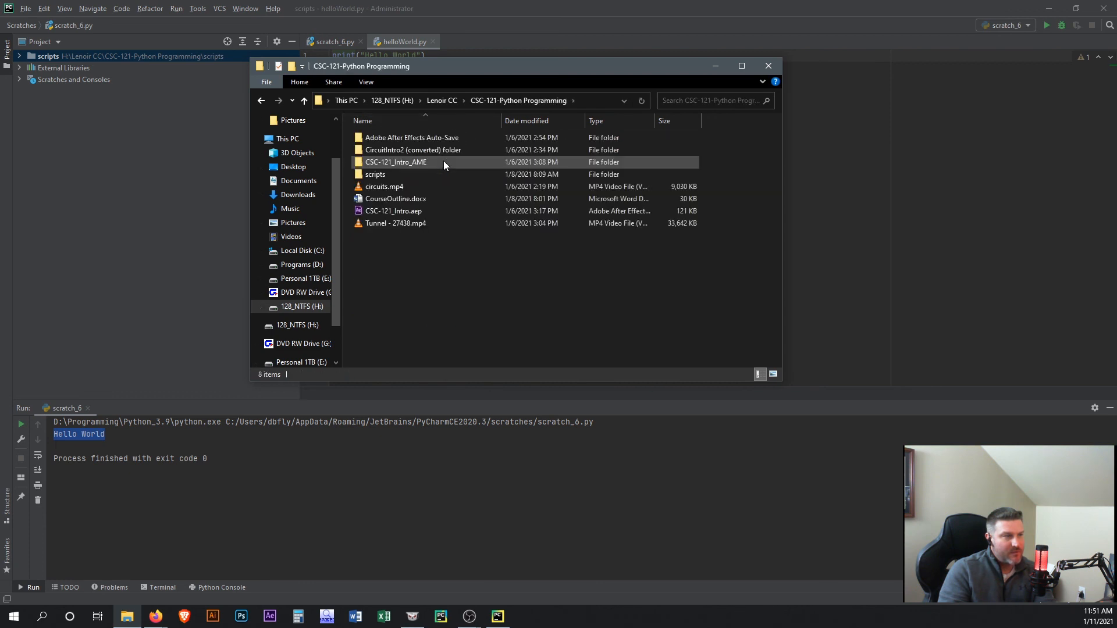
{"action": "double_click", "coordinate": [417, 173]}
{"action": "left_click", "coordinate": [403, 165]}
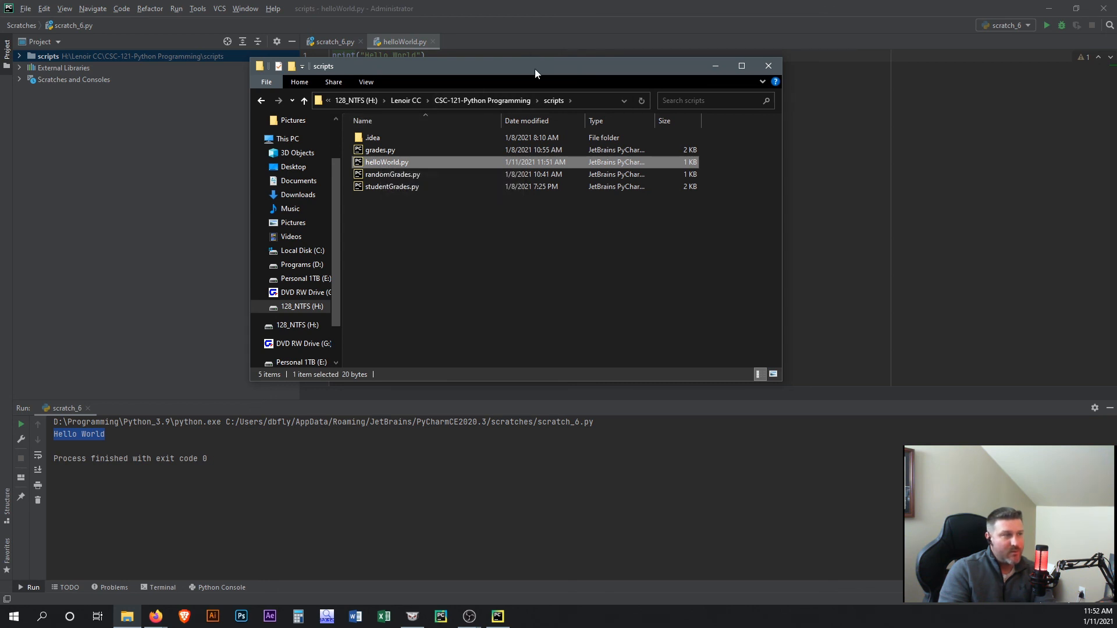
{"action": "left_click", "coordinate": [425, 57]}
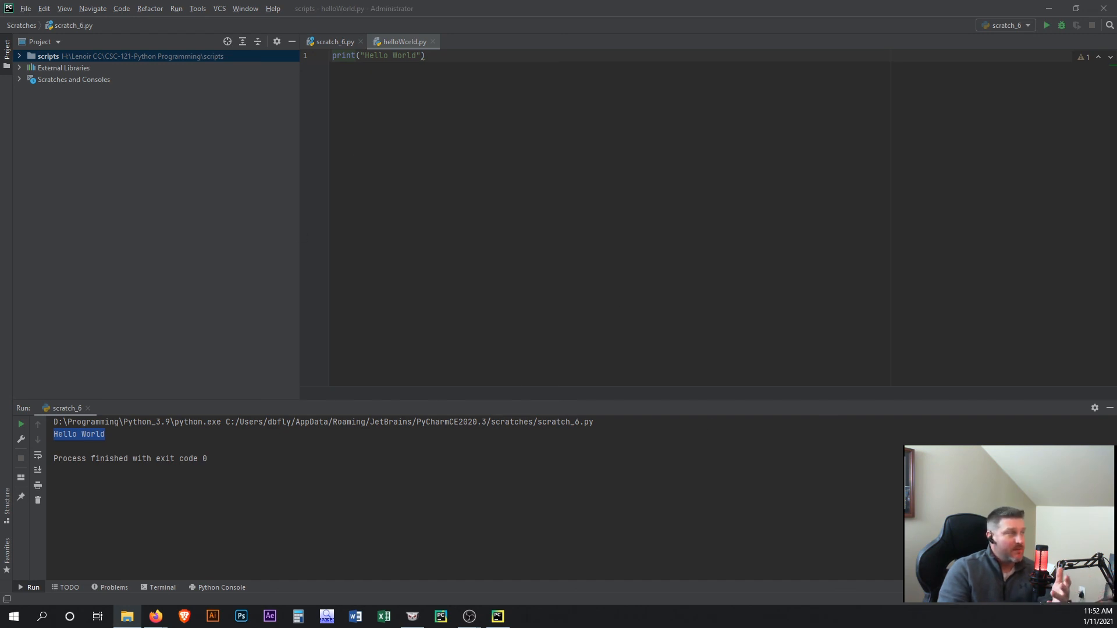
{"action": "key", "text": "alt+Tab"}
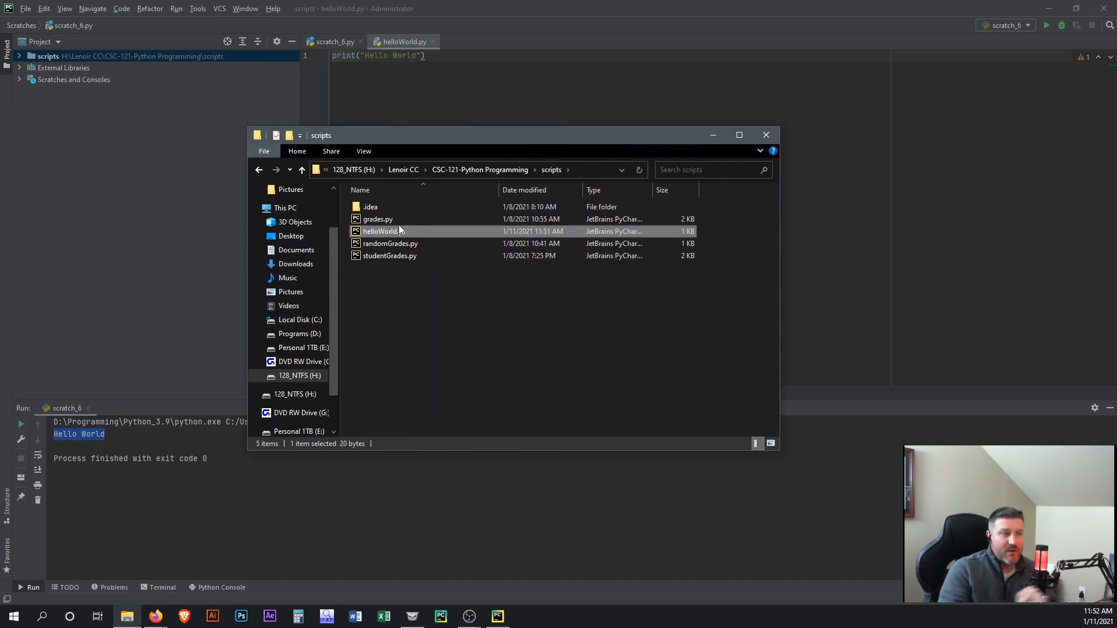